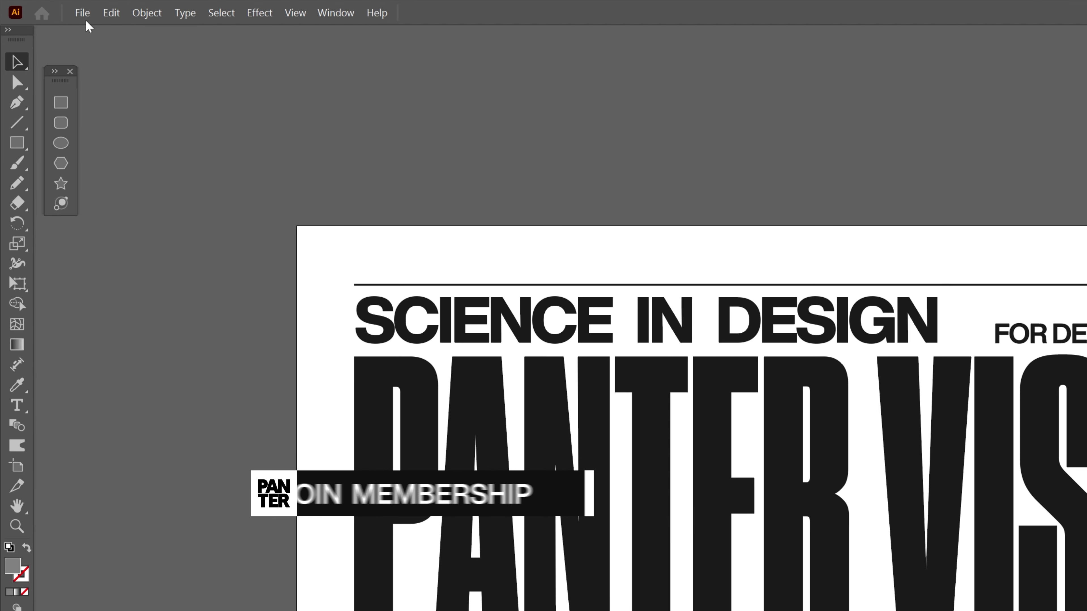
- Export the poster artwork as a PNG file named background, limited to the artboards
{"action": "left_click", "coordinate": [84, 15]}
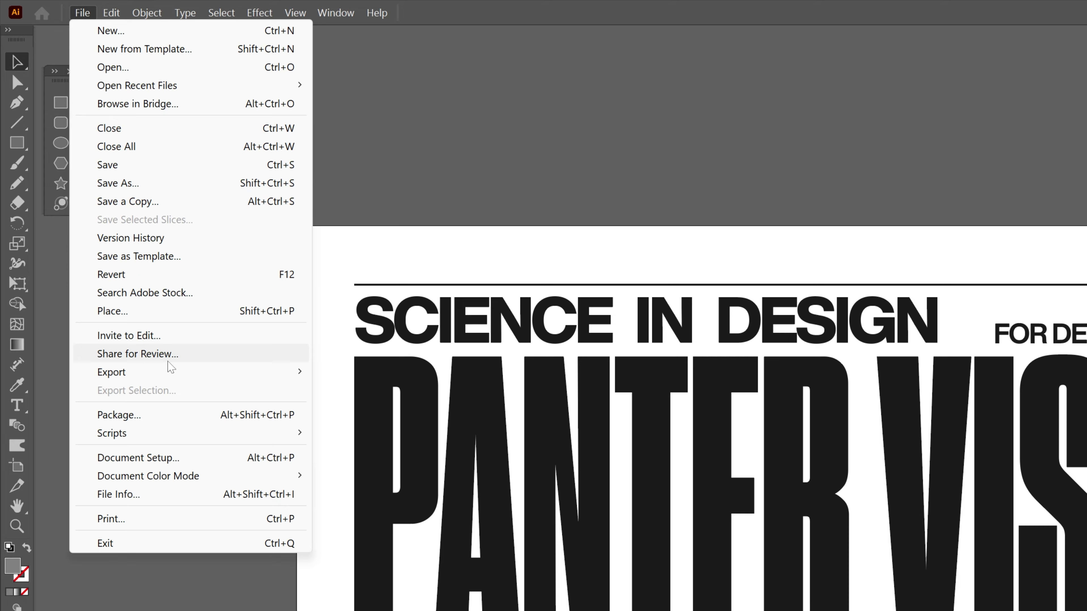
{"action": "mouse_move", "coordinate": [173, 372]}
{"action": "left_click", "coordinate": [405, 393]}
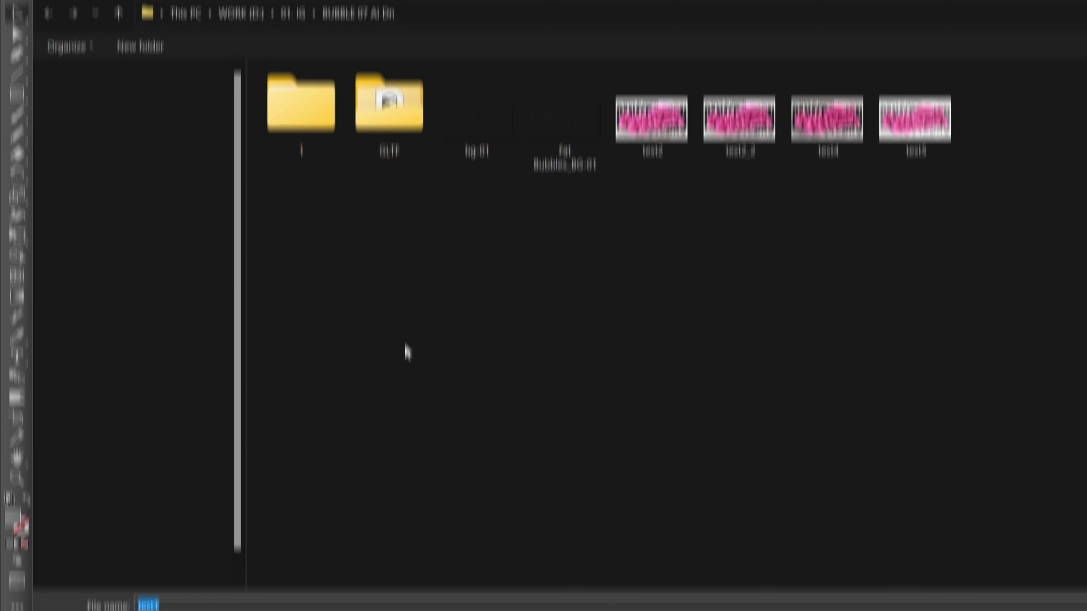
{"action": "type", "text": "background"}
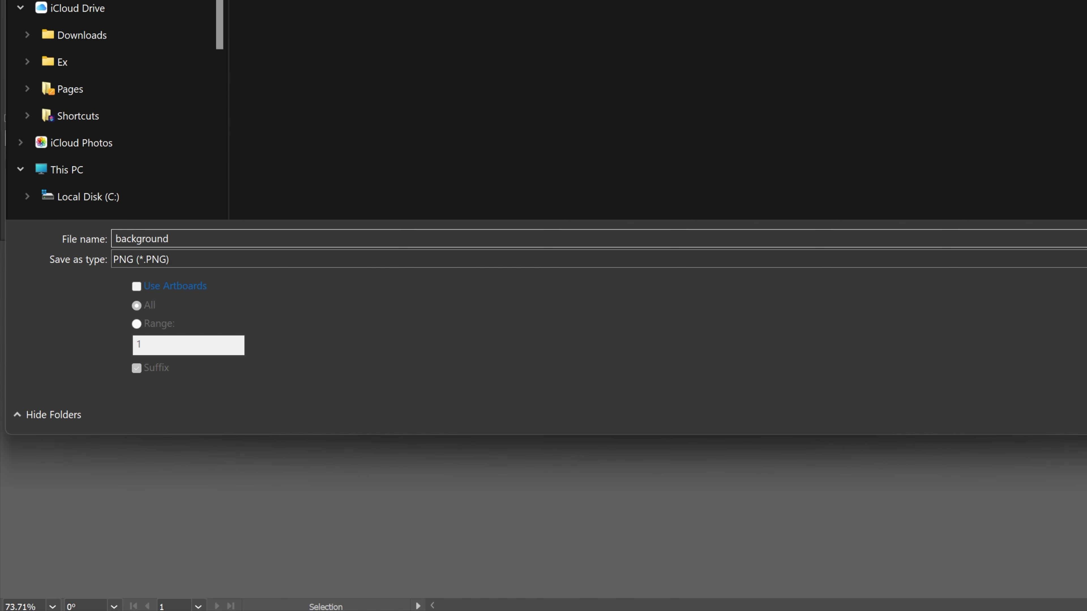
{"action": "left_click", "coordinate": [212, 260]}
{"action": "left_click", "coordinate": [179, 366]}
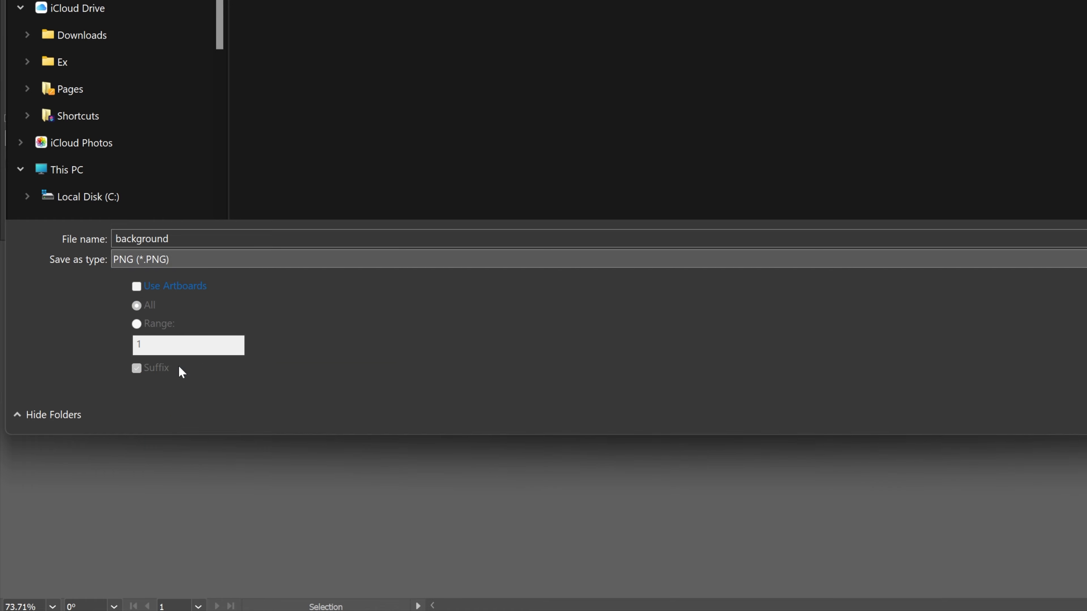
{"action": "left_click", "coordinate": [137, 286]}
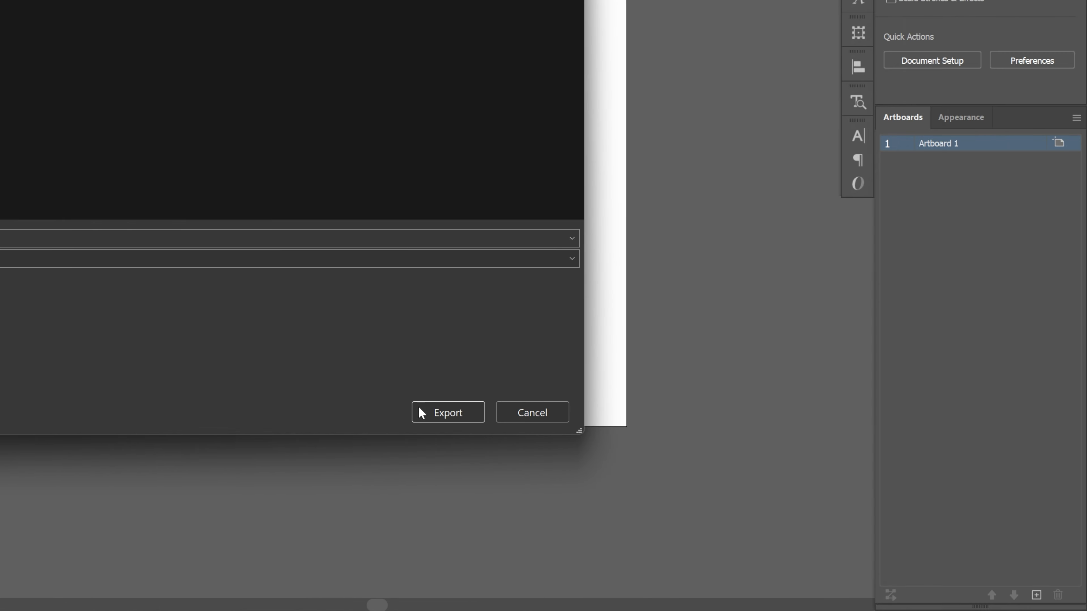
{"action": "left_click", "coordinate": [422, 412]}
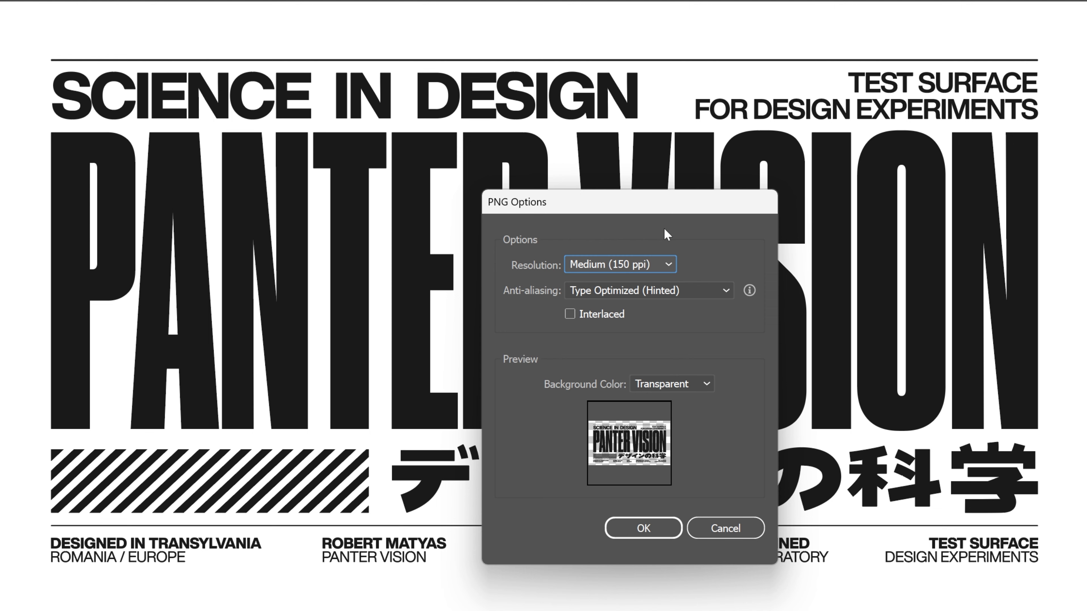
- Complete the PNG export with Medium (150 ppi) resolution and a transparent background
{"action": "left_click", "coordinate": [622, 265]}
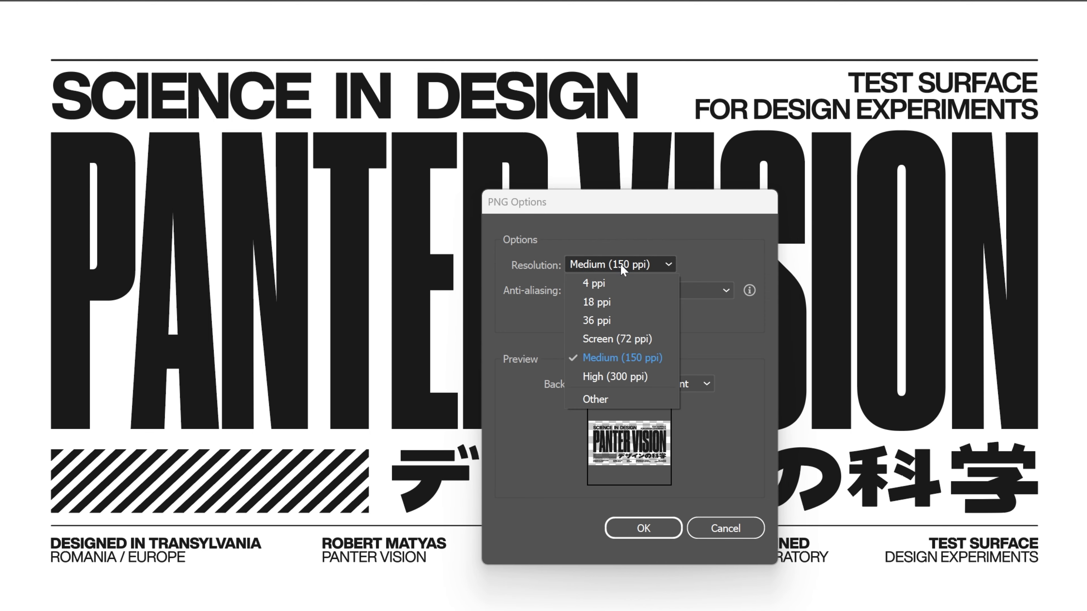
{"action": "left_click", "coordinate": [621, 266]}
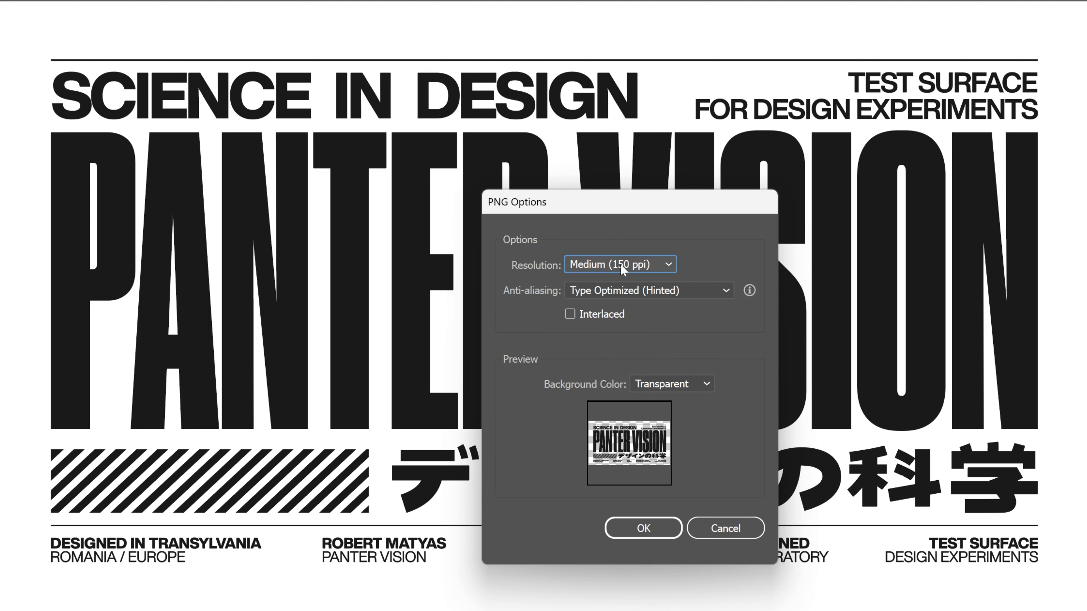
{"action": "left_click", "coordinate": [644, 529]}
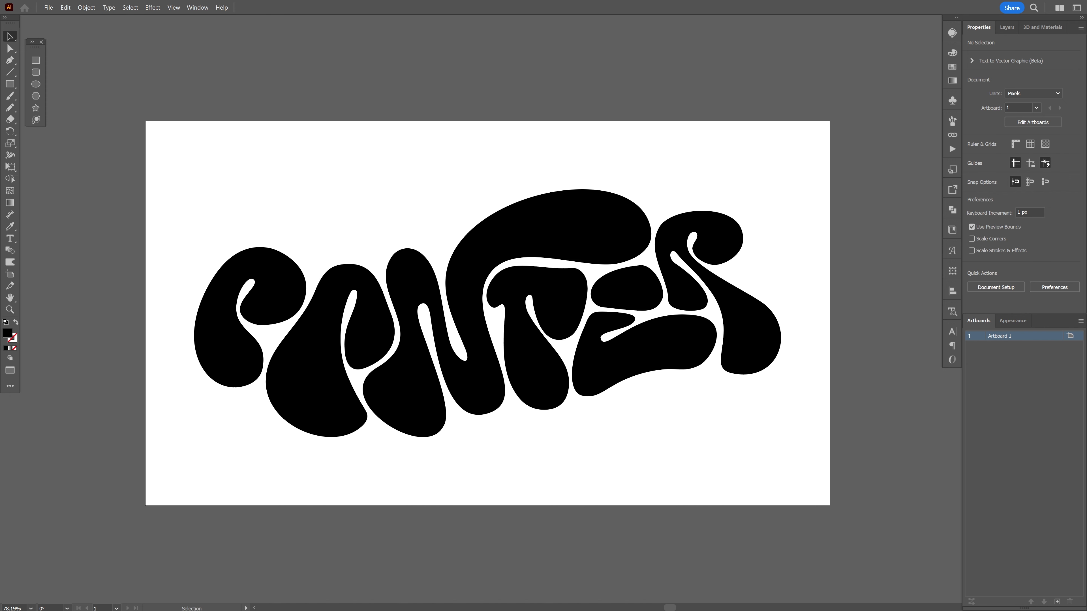
- Select the entire bubble lettering and change its fill to dark gray
{"action": "key", "text": "ctrl+a"}
{"action": "left_click", "coordinate": [971, 155]}
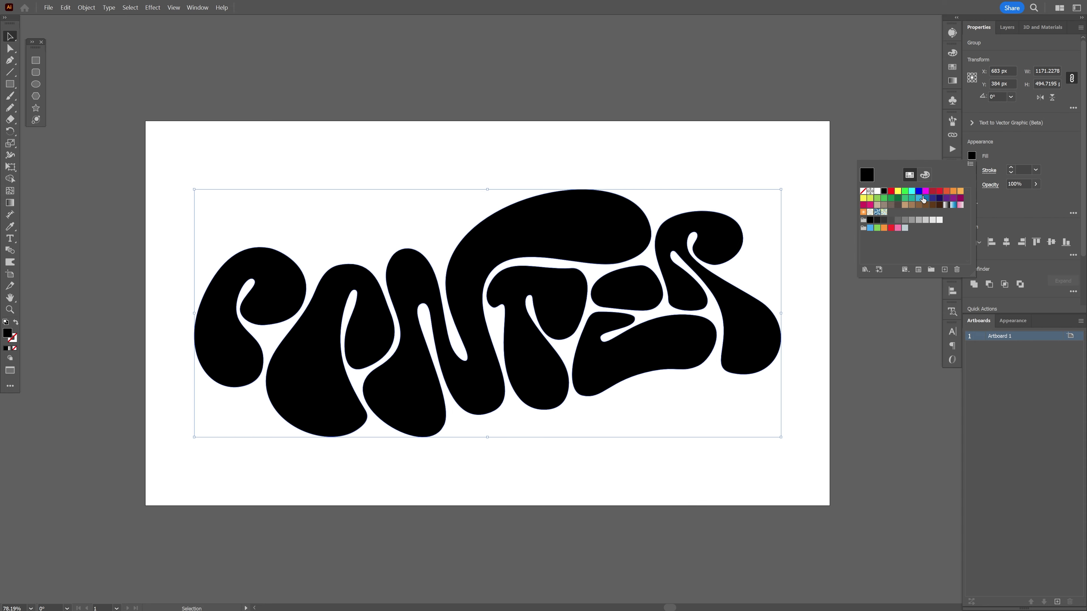
{"action": "left_click", "coordinate": [897, 223]}
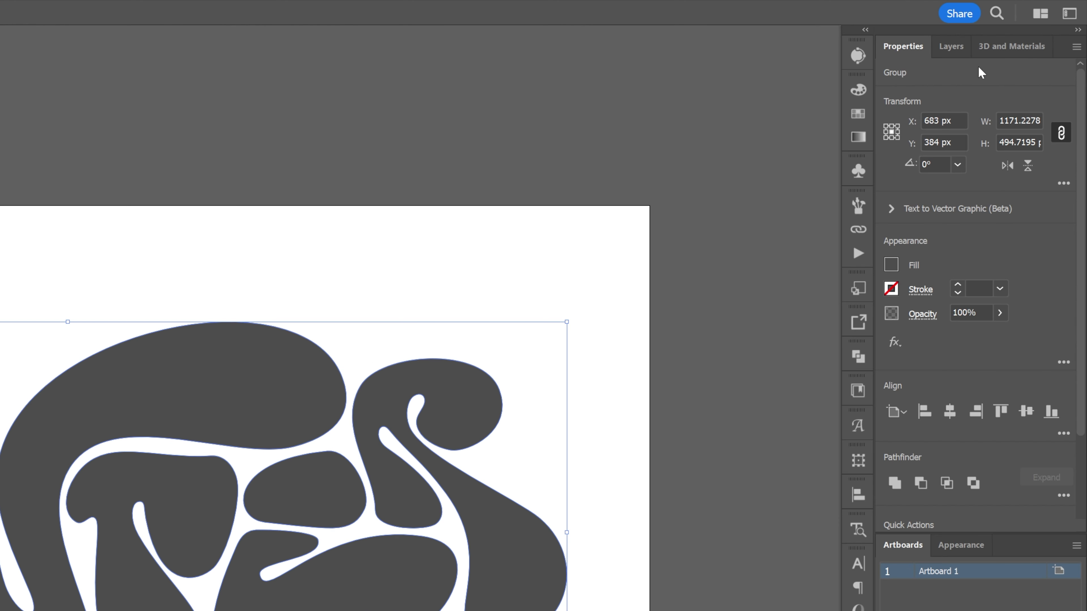
- Apply the 3D Inflate effect to the lettering with 0 px depth and inflate both sides
{"action": "left_click", "coordinate": [1013, 46]}
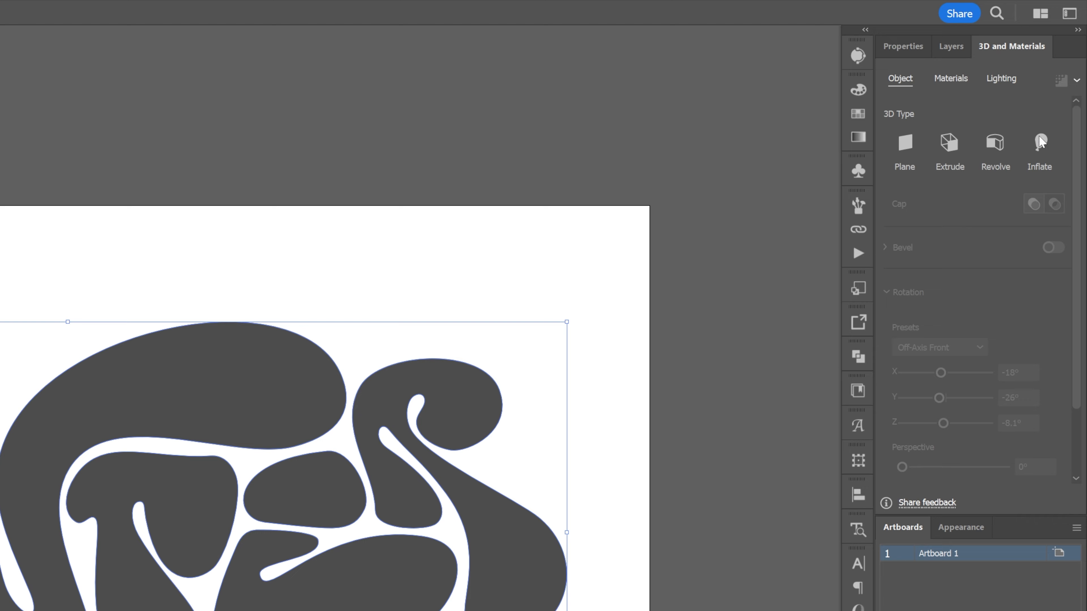
{"action": "left_click", "coordinate": [1041, 145]}
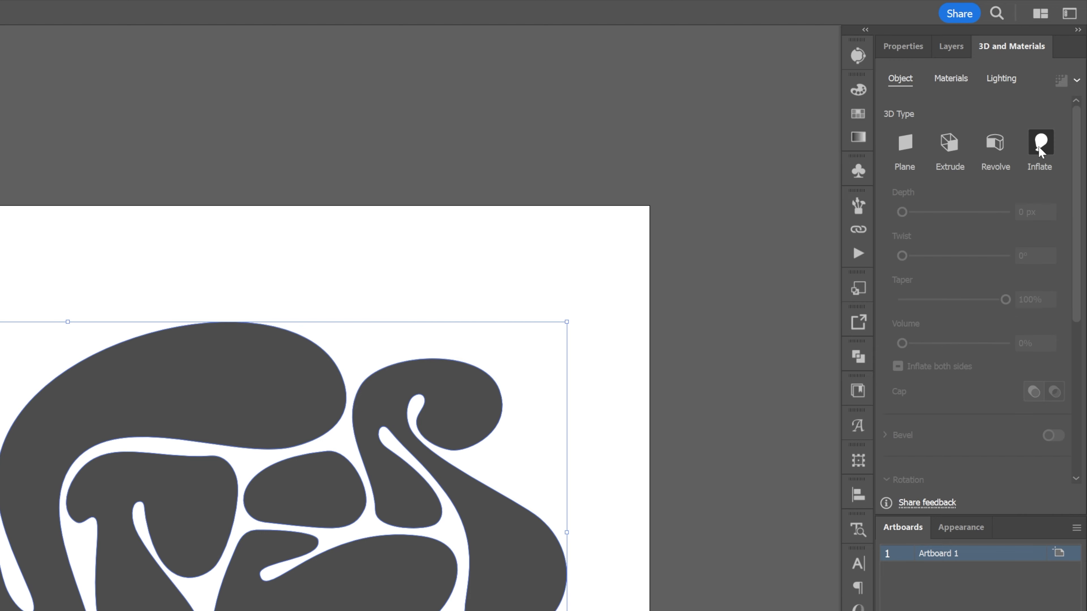
{"action": "left_click_drag", "start_coordinate": [903, 213], "coordinate": [891, 222]}
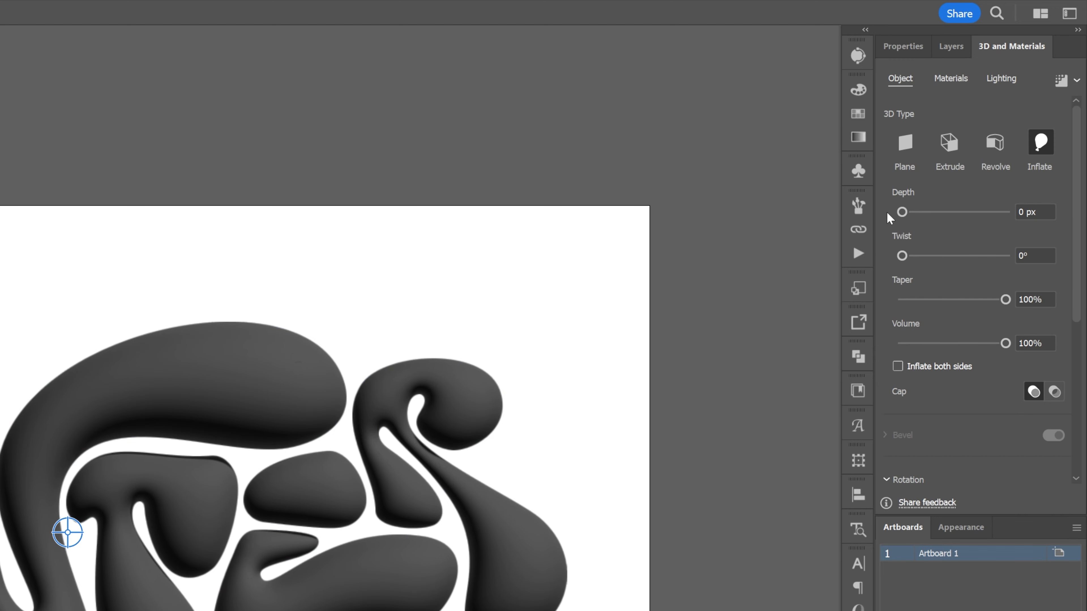
{"action": "left_click", "coordinate": [940, 368]}
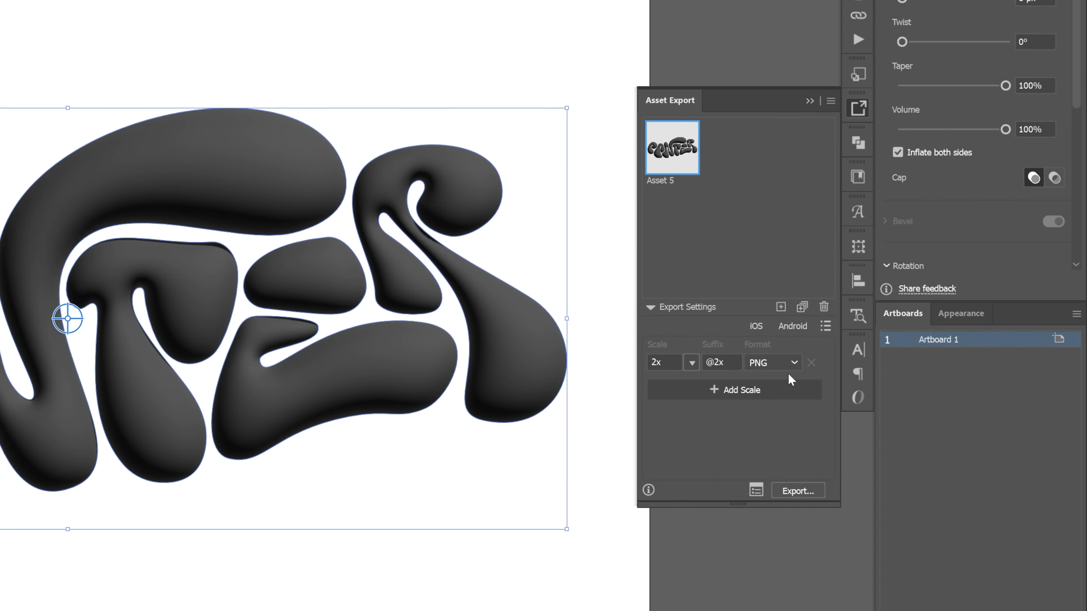
- Export the inflated lettering asset in GLTF format, creating a destination folder named test
{"action": "left_click", "coordinate": [789, 367]}
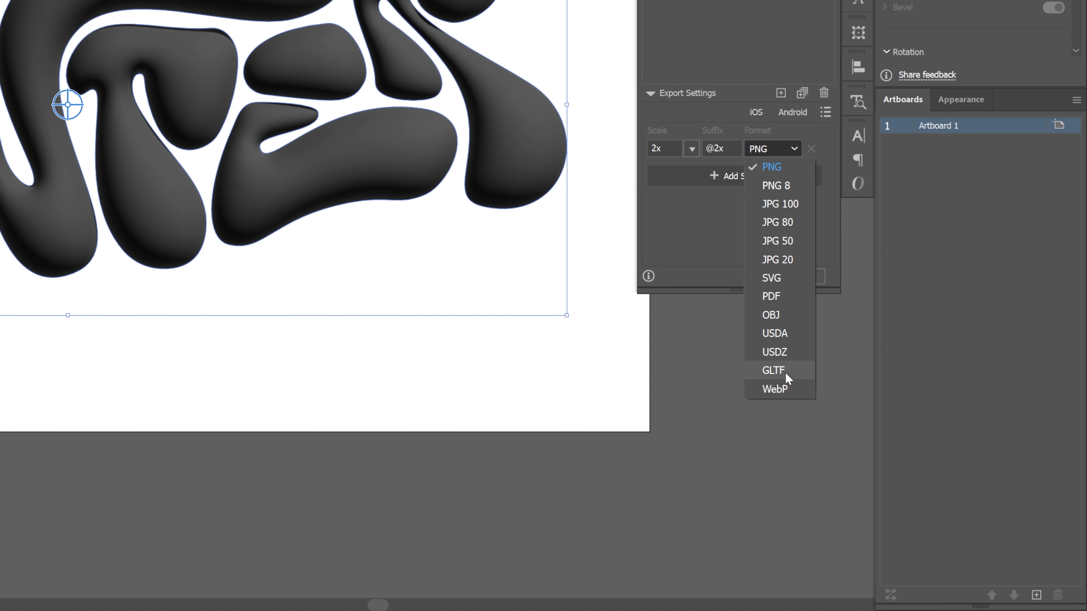
{"action": "left_click", "coordinate": [775, 370]}
{"action": "left_click", "coordinate": [798, 277]}
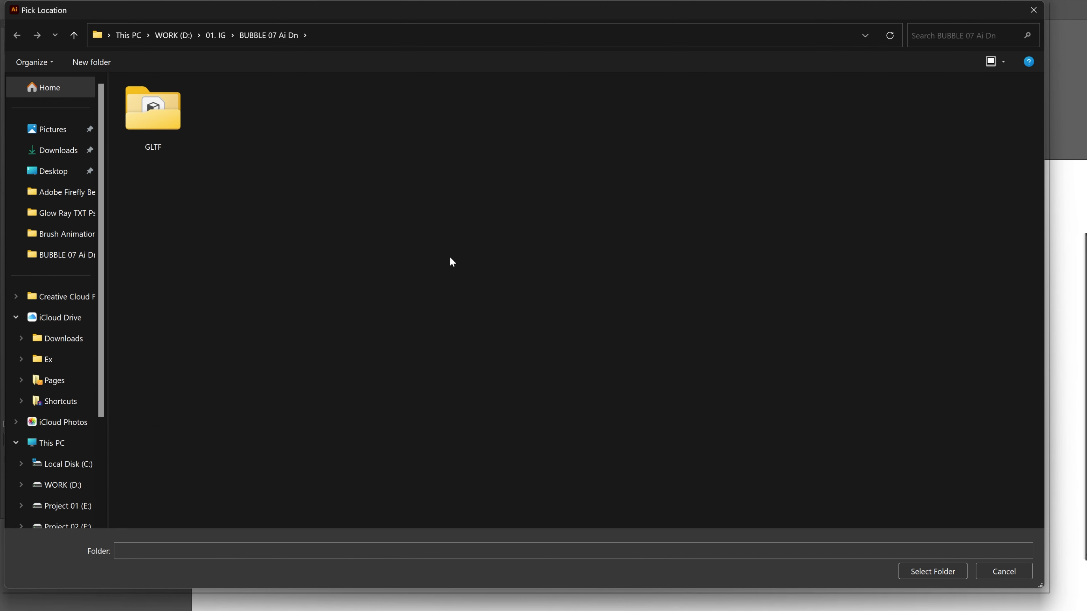
{"action": "right_click", "coordinate": [449, 257]}
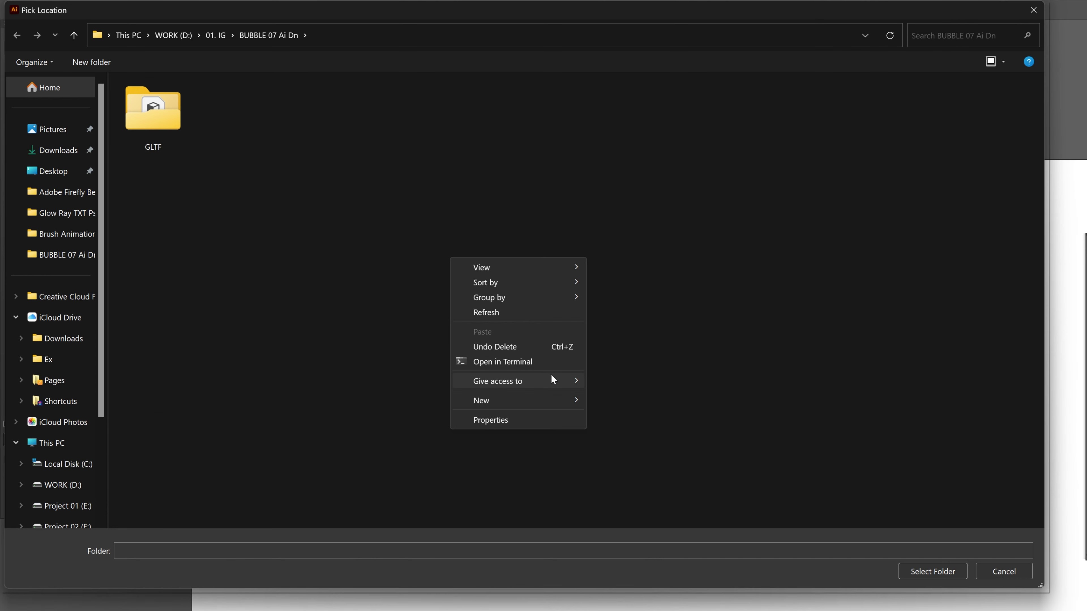
{"action": "mouse_move", "coordinate": [557, 400]}
{"action": "left_click", "coordinate": [632, 406]}
{"action": "type", "text": "test"}
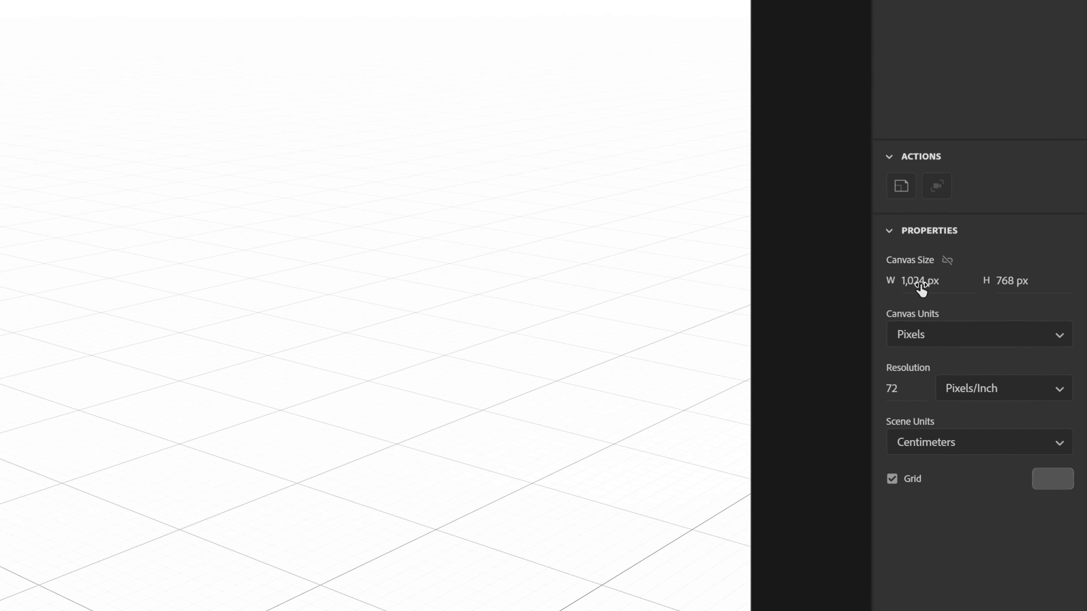
- Switch to Adobe Dimension and set the canvas size to 1920 x 1080 px
{"action": "left_click", "coordinate": [989, 293]}
{"action": "type", "text": "1920"}
{"action": "key", "text": "Tab"}
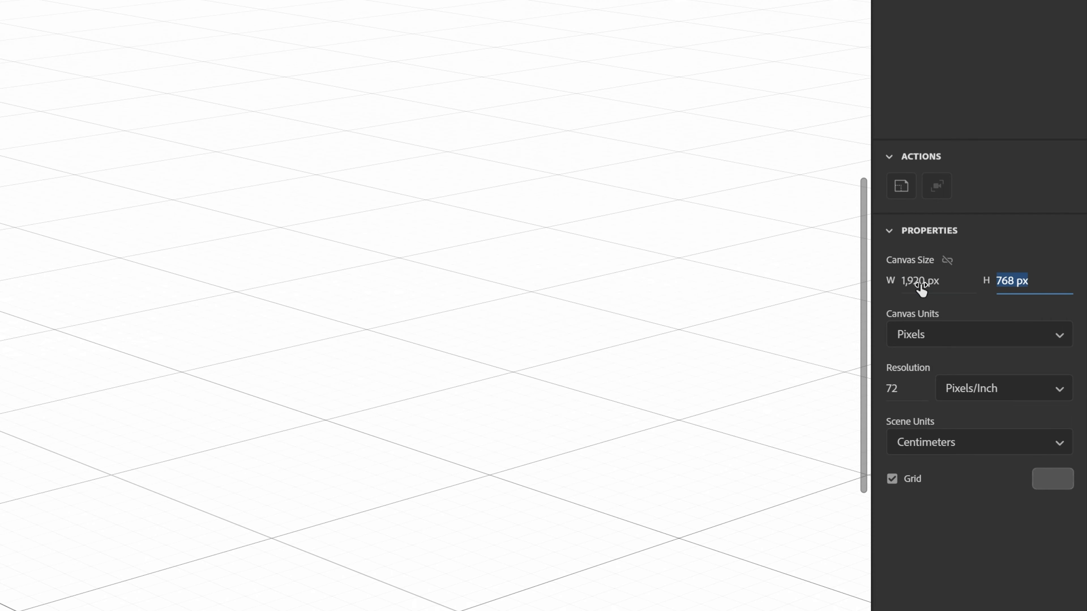
{"action": "type", "text": "1080"}
{"action": "left_click", "coordinate": [522, 221]}
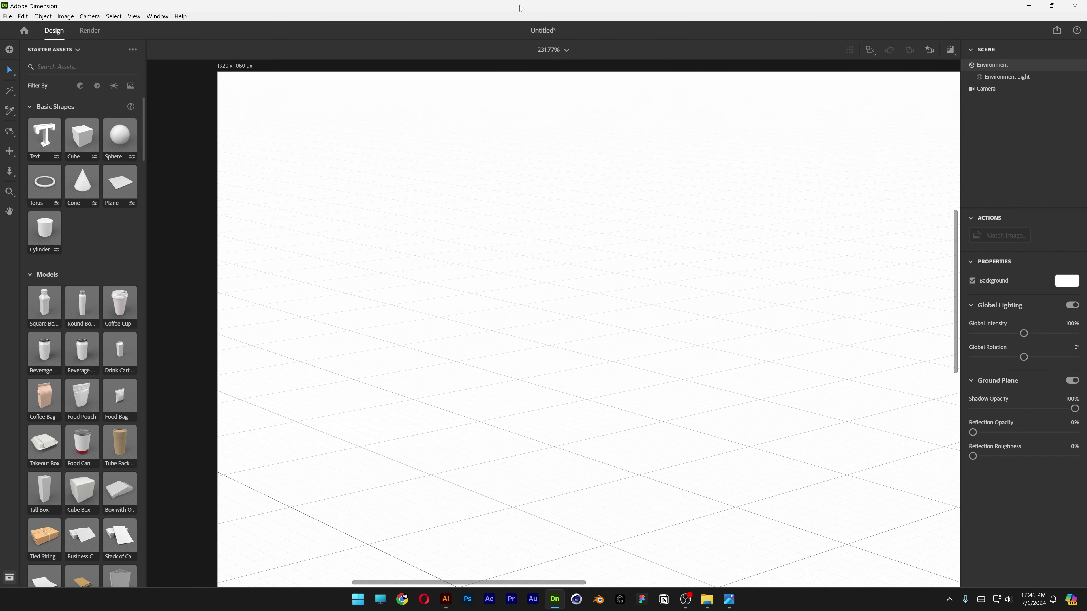
- Reduce the zoom to 150% and fit the whole canvas in the view
{"action": "left_click", "coordinate": [555, 51]}
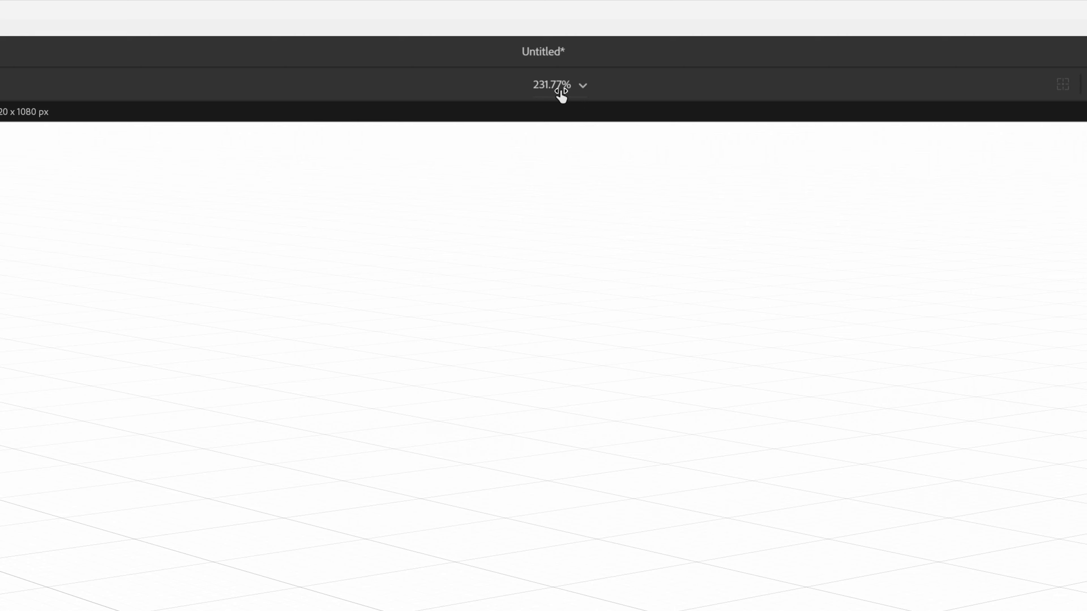
{"action": "key", "text": "shift+Down"}
{"action": "key", "text": "shift+Down"}
{"action": "key", "text": "shift+Down"}
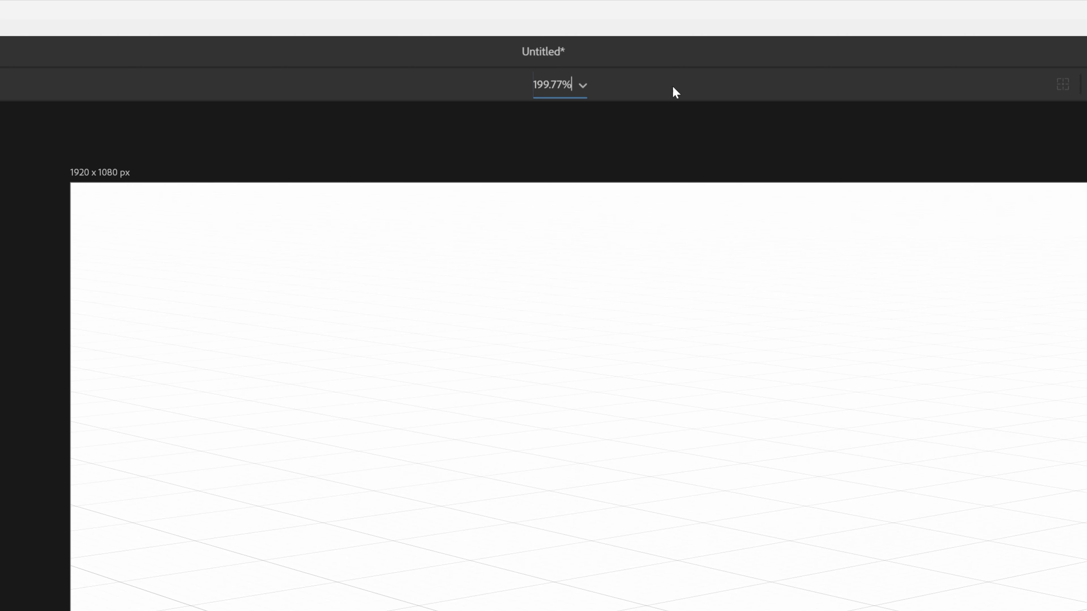
{"action": "left_click", "coordinate": [582, 86]}
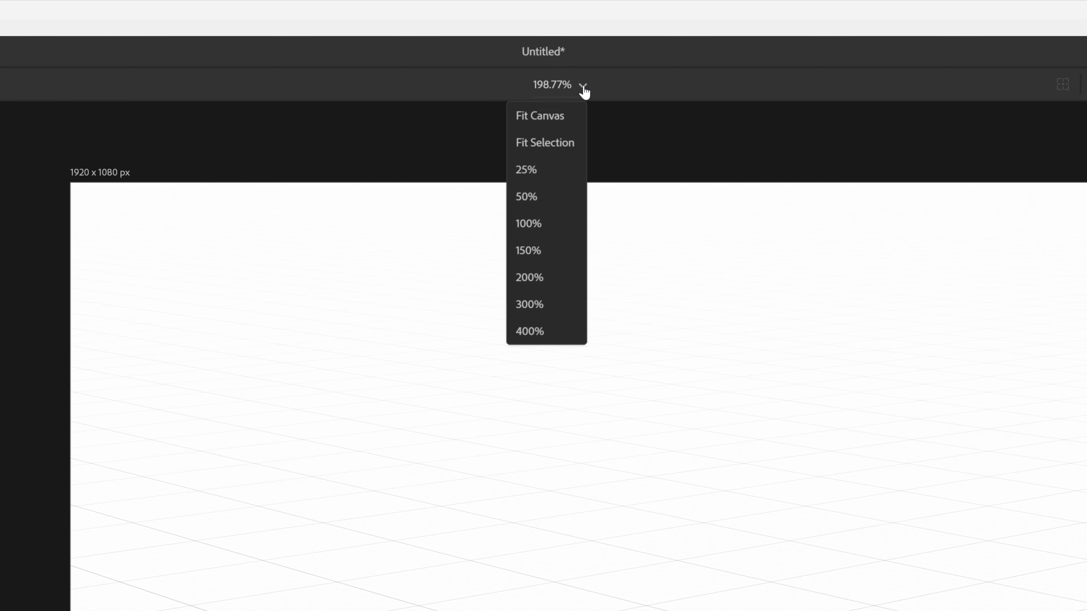
{"action": "left_click", "coordinate": [530, 255]}
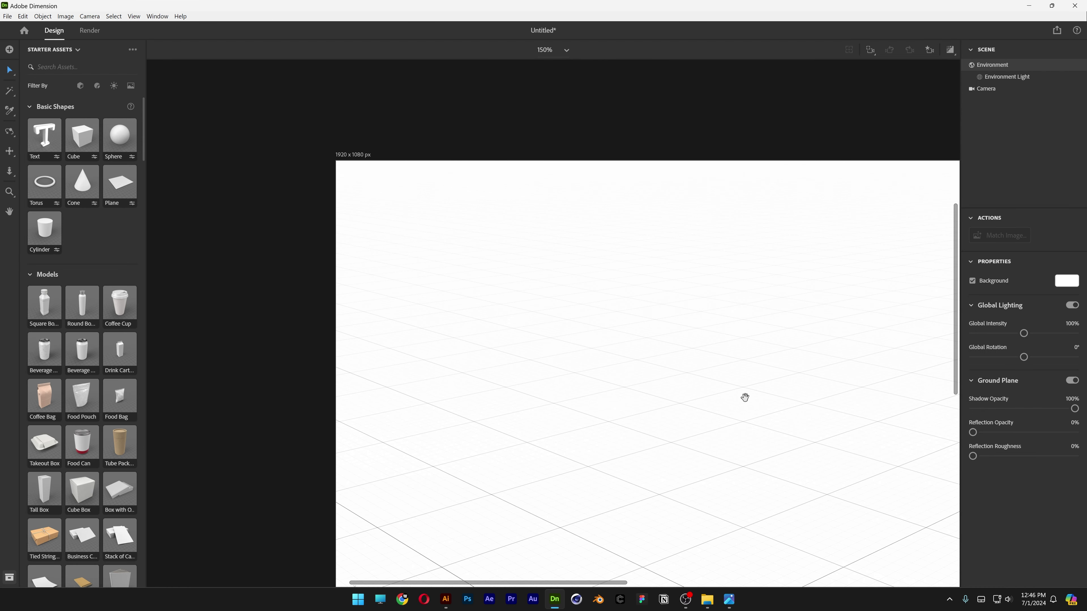
{"action": "left_click_drag", "start_coordinate": [745, 398], "coordinate": [552, 330]}
{"action": "key", "text": "ctrl+0"}
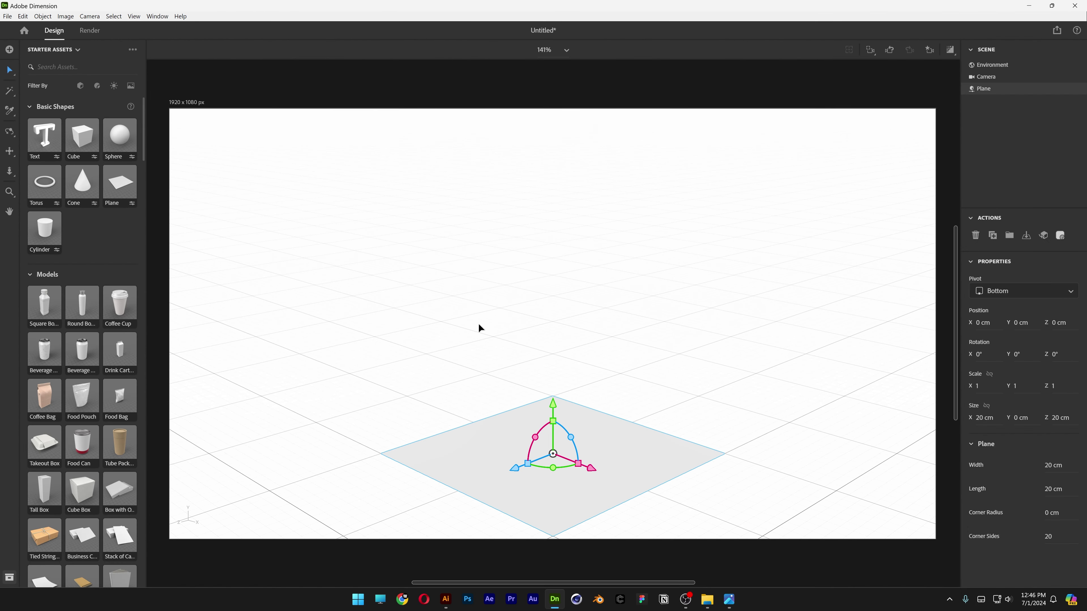
- Add a plane at the scene origin and scale it up uniformly to about 2.9
{"action": "middle_click_drag", "start_coordinate": [480, 337], "coordinate": [478, 238]}
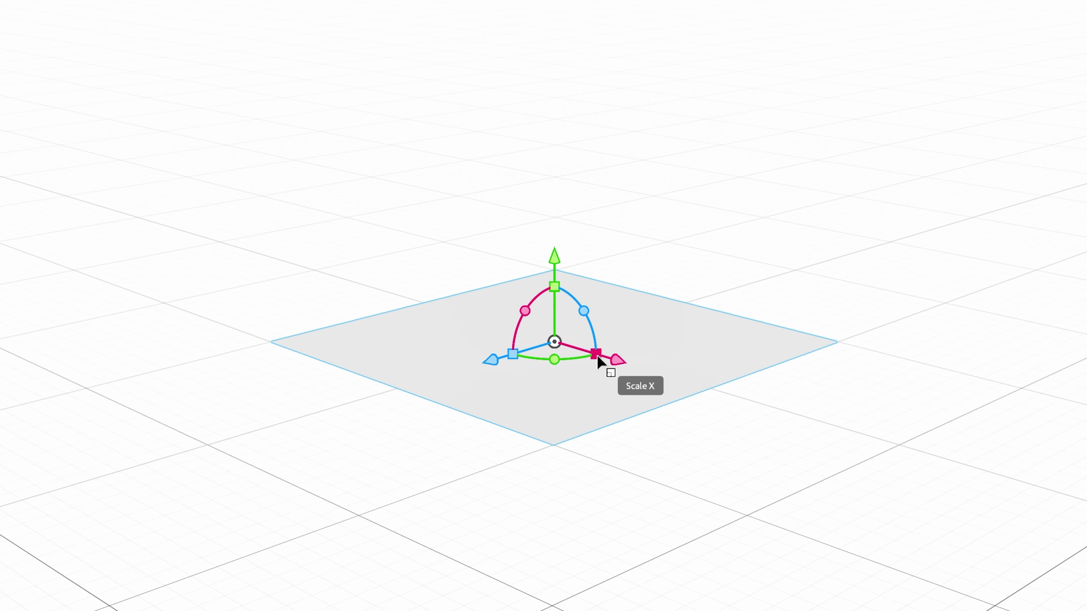
{"action": "left_click_drag", "start_coordinate": [575, 370], "coordinate": [687, 412]}
- Rotate the plane 90° about X and raise it to a Y position of 29.2 cm
{"action": "left_click", "coordinate": [916, 175]}
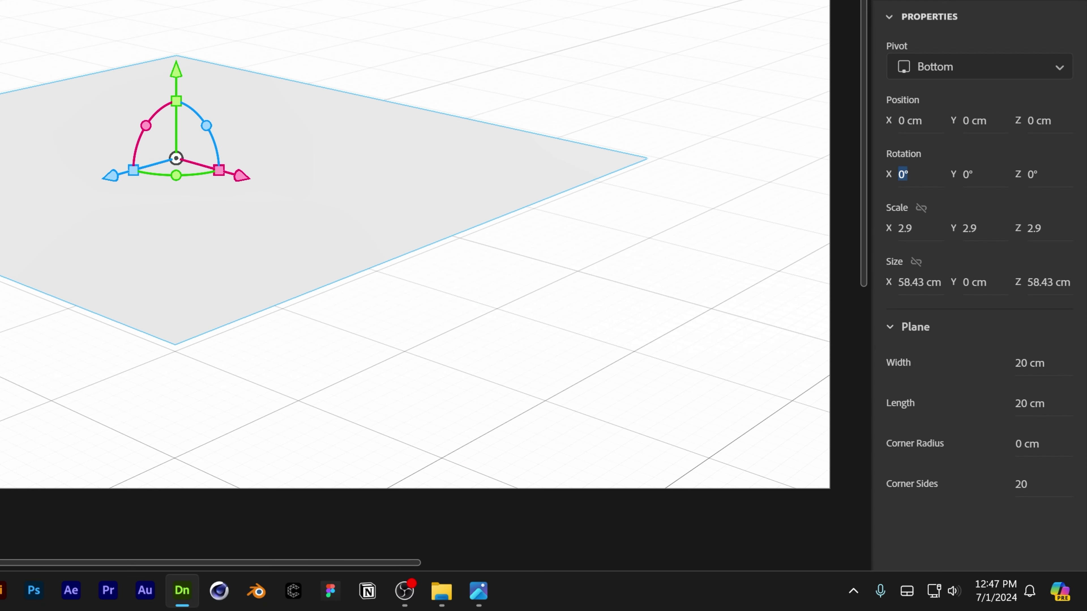
{"action": "type", "text": "90"}
{"action": "key", "text": "Return"}
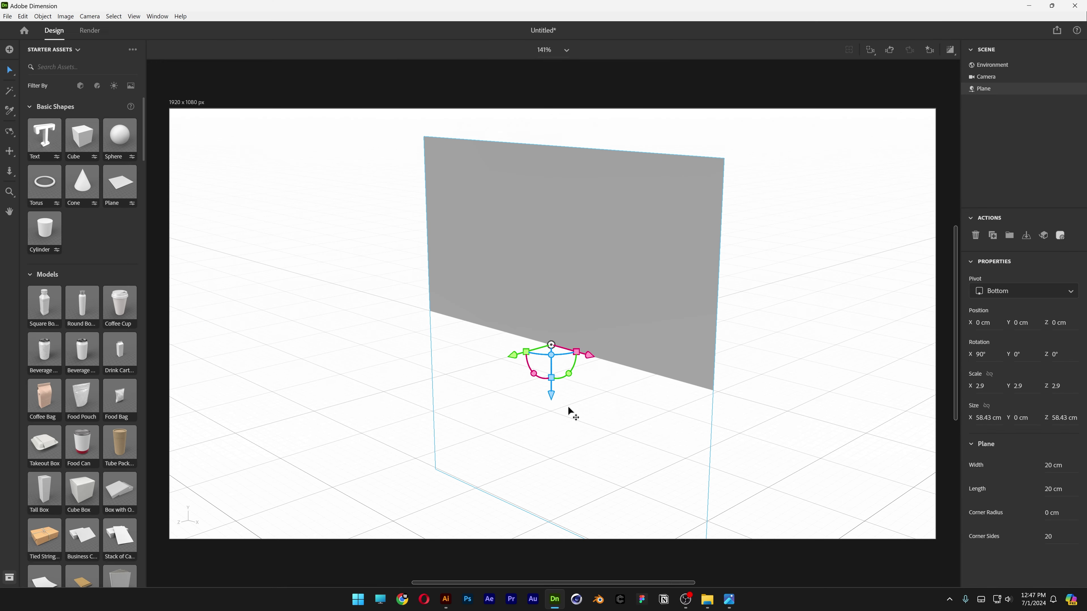
{"action": "left_click_drag", "start_coordinate": [571, 413], "coordinate": [598, 380]}
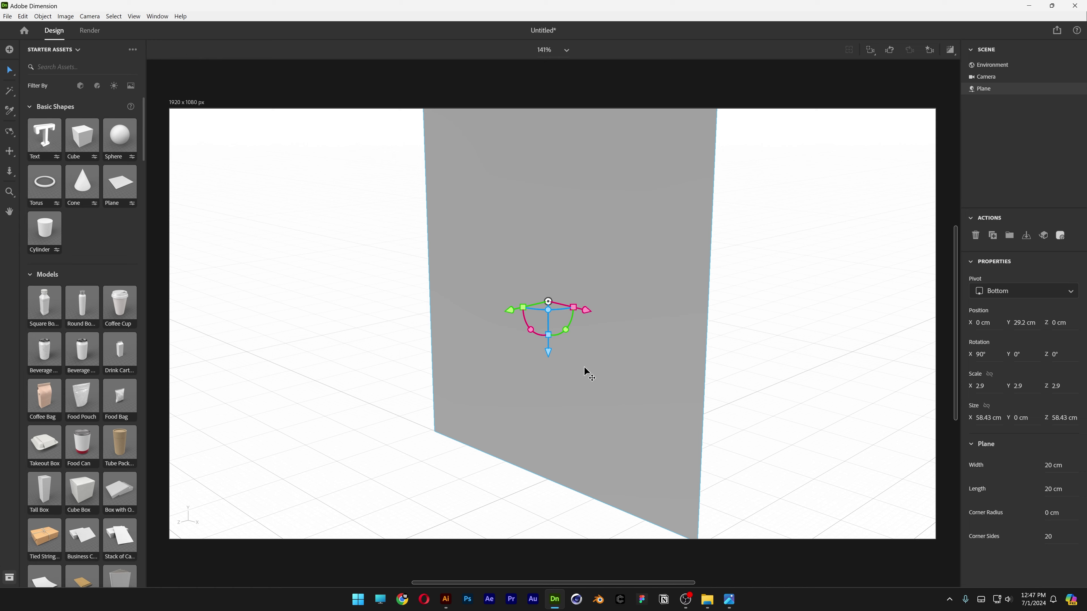
{"action": "right_click_drag", "start_coordinate": [586, 370], "coordinate": [705, 346]}
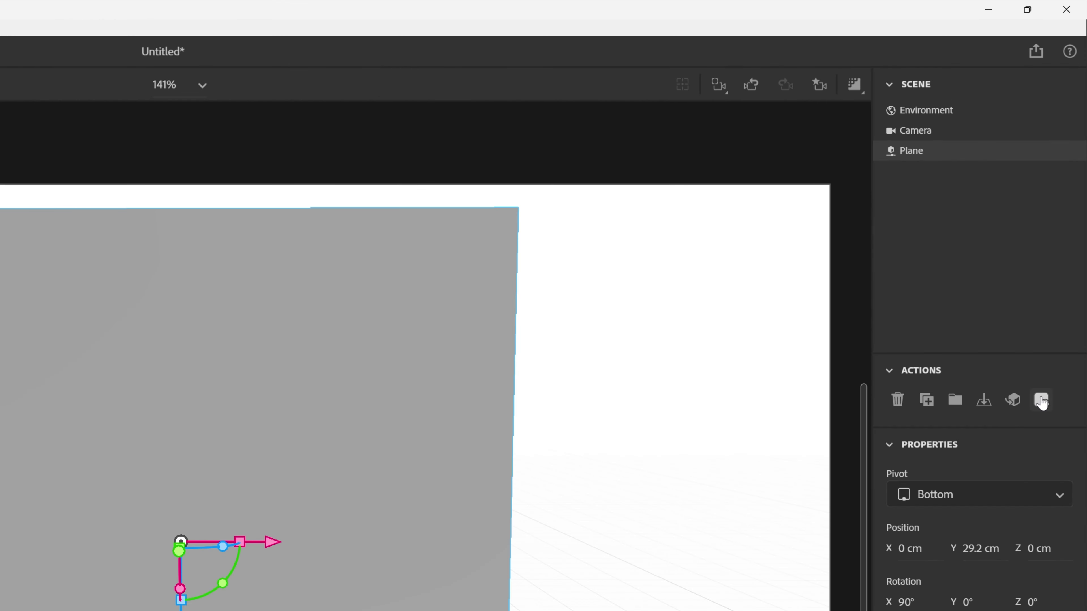
- Change the base color of the plane's default material to a near-white
{"action": "left_click", "coordinate": [1060, 236]}
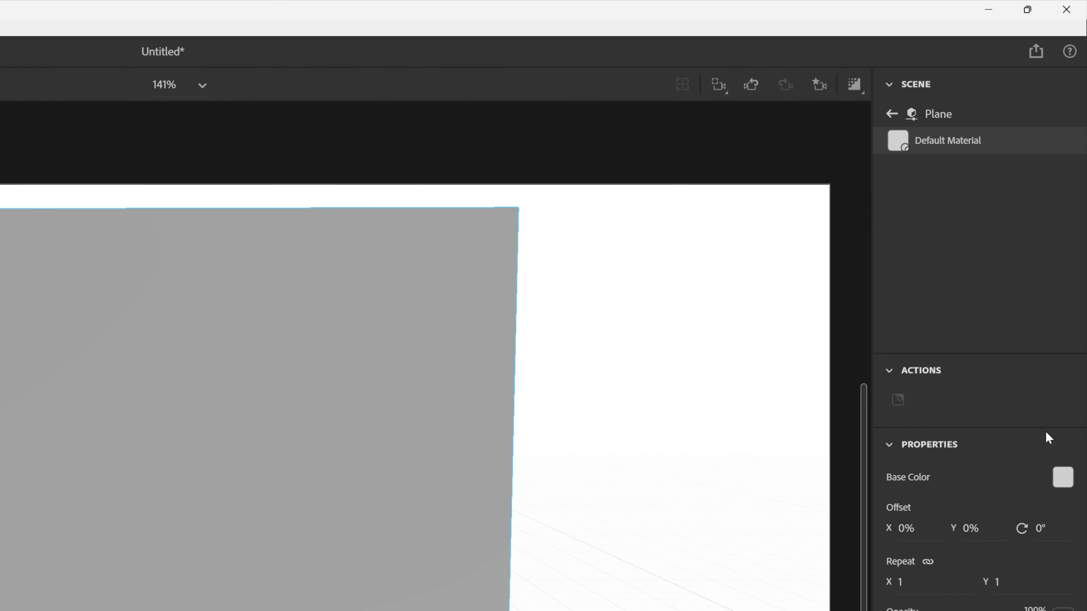
{"action": "left_click", "coordinate": [1063, 481]}
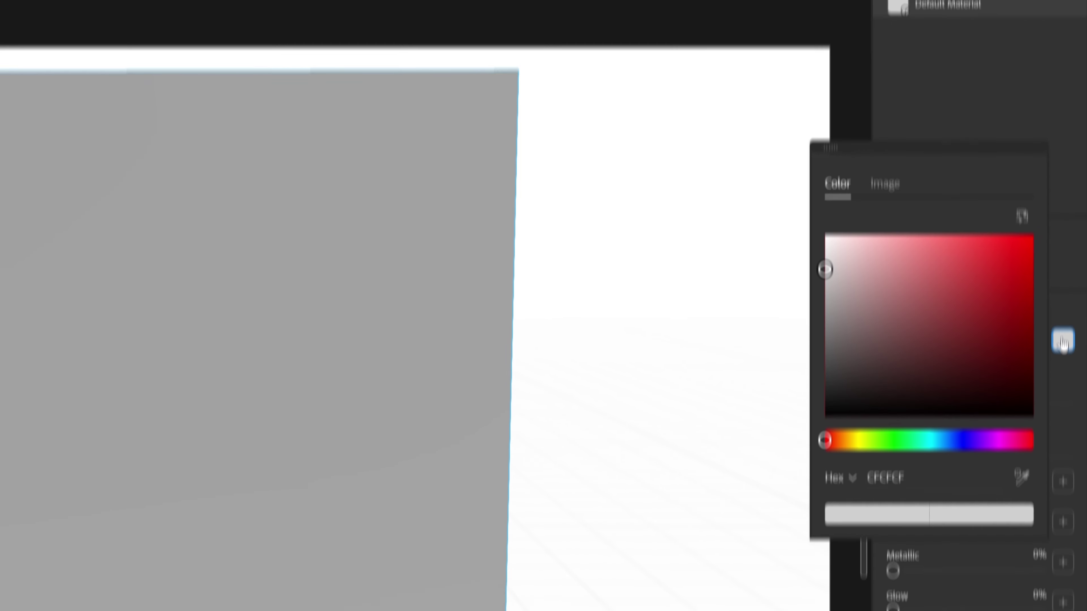
{"action": "left_click_drag", "start_coordinate": [841, 395], "coordinate": [828, 382]}
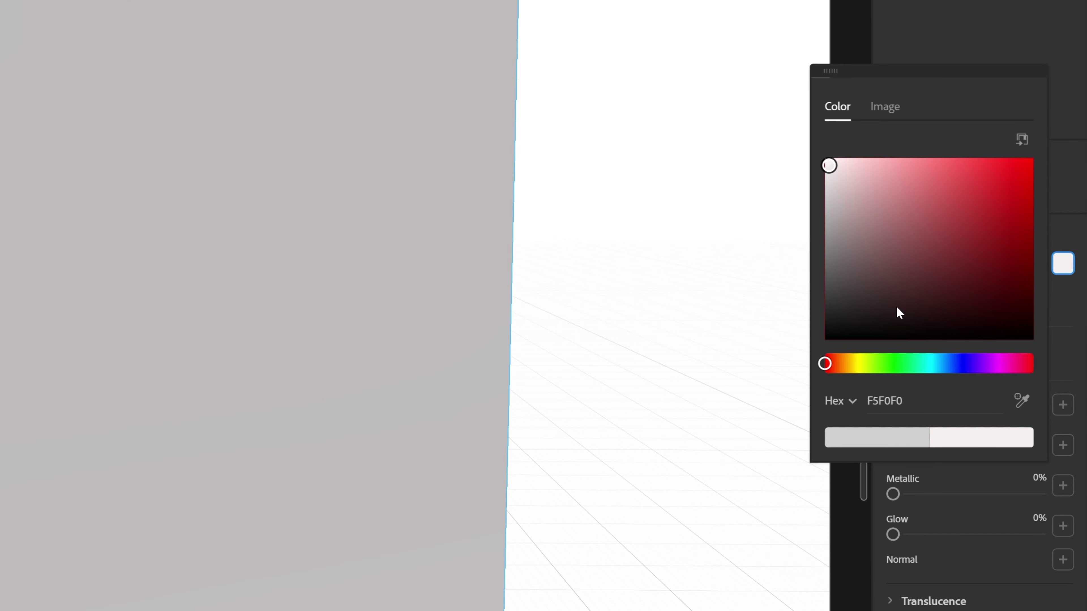
{"action": "left_click", "coordinate": [840, 365]}
{"action": "left_click", "coordinate": [1000, 17]}
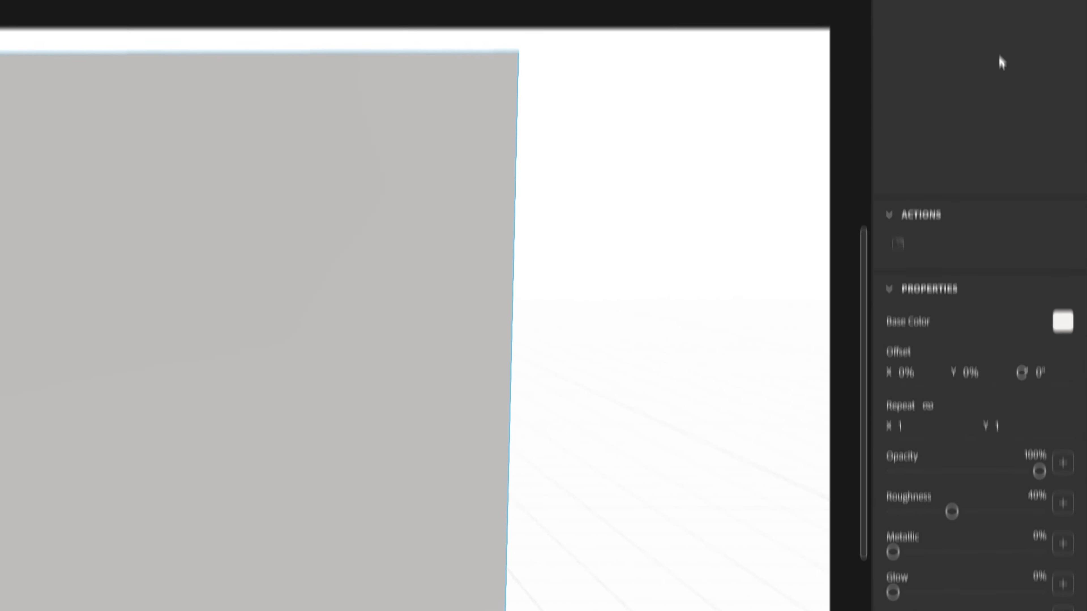
- Place the background-01 image on the plane as a decal and enlarge it until it spans the plane's width
{"action": "left_click", "coordinate": [890, 115]}
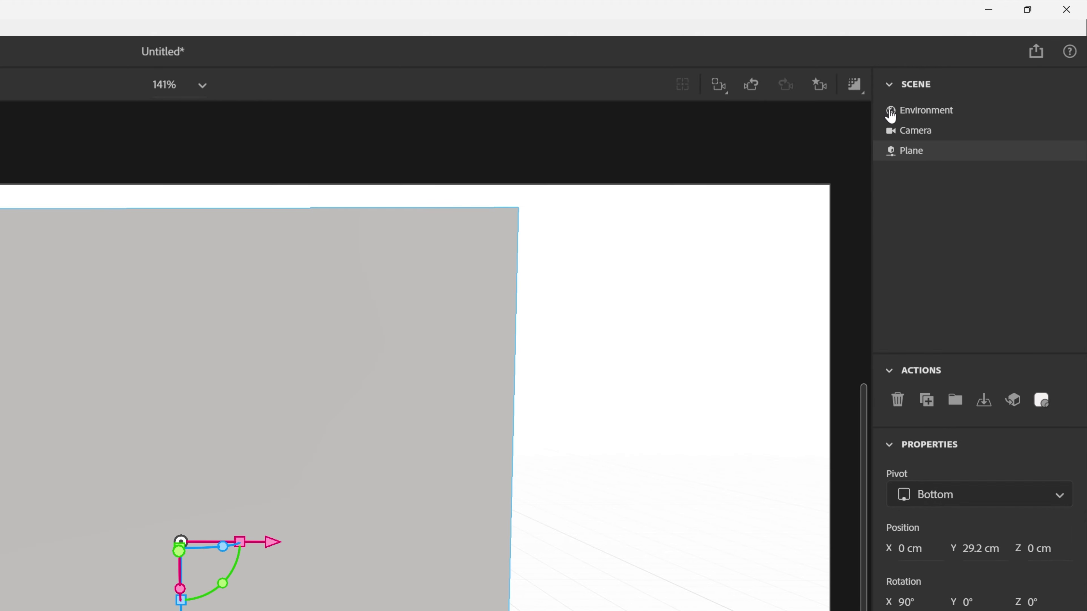
{"action": "left_click", "coordinate": [1015, 403]}
{"action": "left_click", "coordinate": [1013, 403]}
{"action": "left_click", "coordinate": [416, 158]}
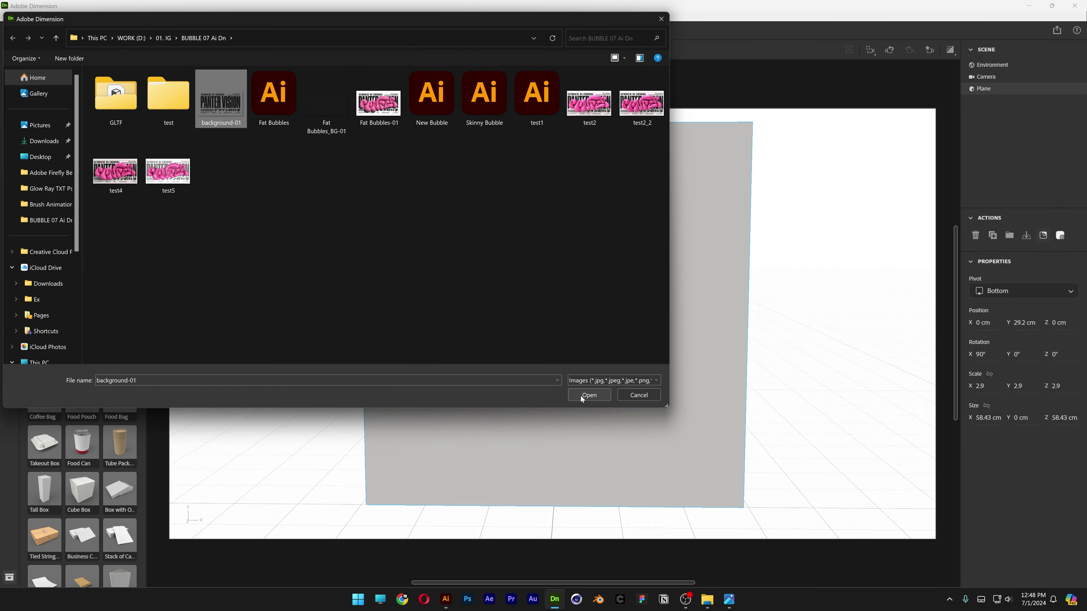
{"action": "left_click", "coordinate": [916, 583]}
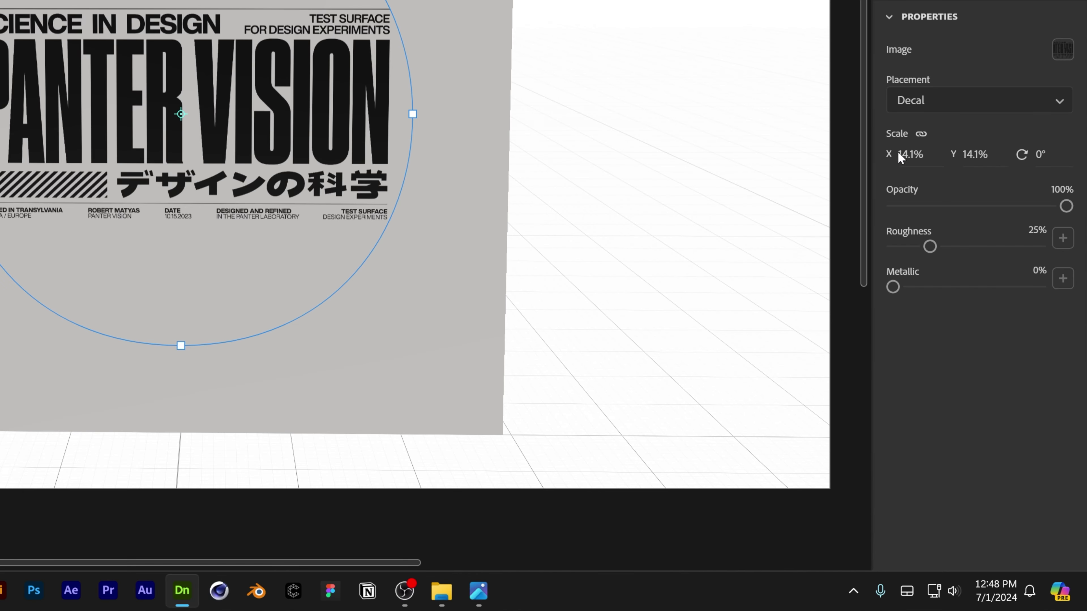
{"action": "mouse_move", "coordinate": [900, 158]}
{"action": "left_mouse_down"}
{"action": "mouse_move", "coordinate": [882, 152]}
{"action": "mouse_move", "coordinate": [905, 159]}
{"action": "left_mouse_up"}
{"action": "left_click", "coordinate": [749, 310]}
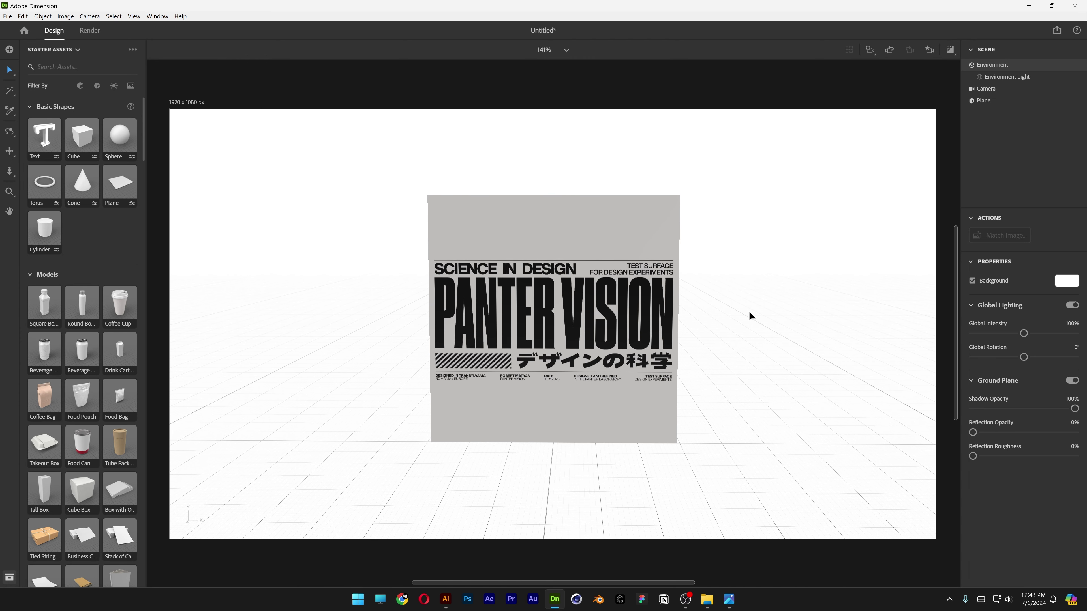
- Import the Asset 5 lettering from the GLTF folder and position it in front of the plane at about X -0.5, Y 19.6, Z 4.9 cm
{"action": "key", "text": "alt+Tab"}
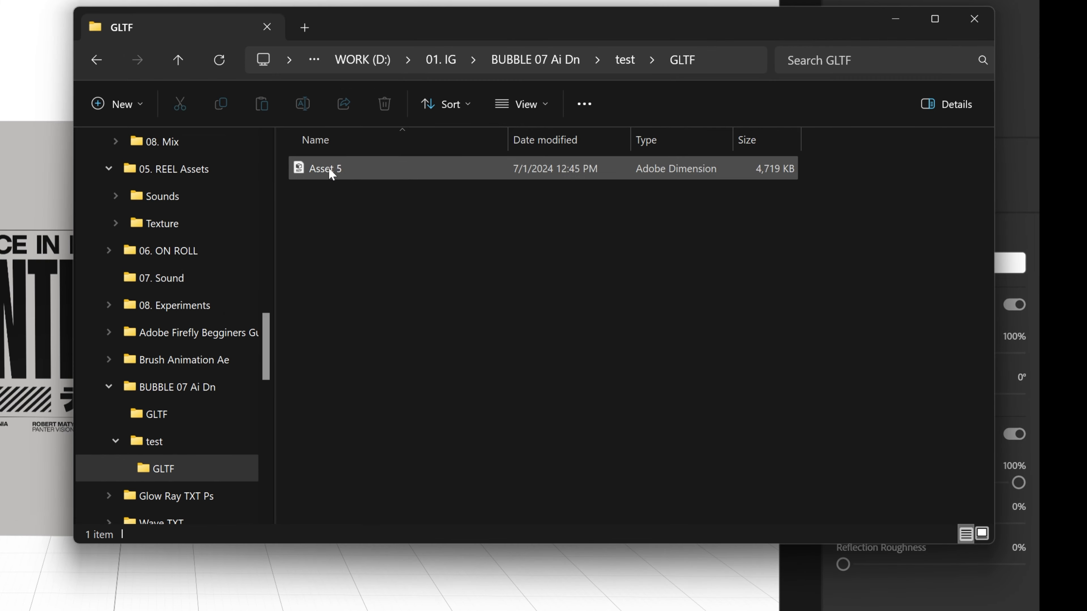
{"action": "left_click_drag", "start_coordinate": [329, 167], "coordinate": [460, 301]}
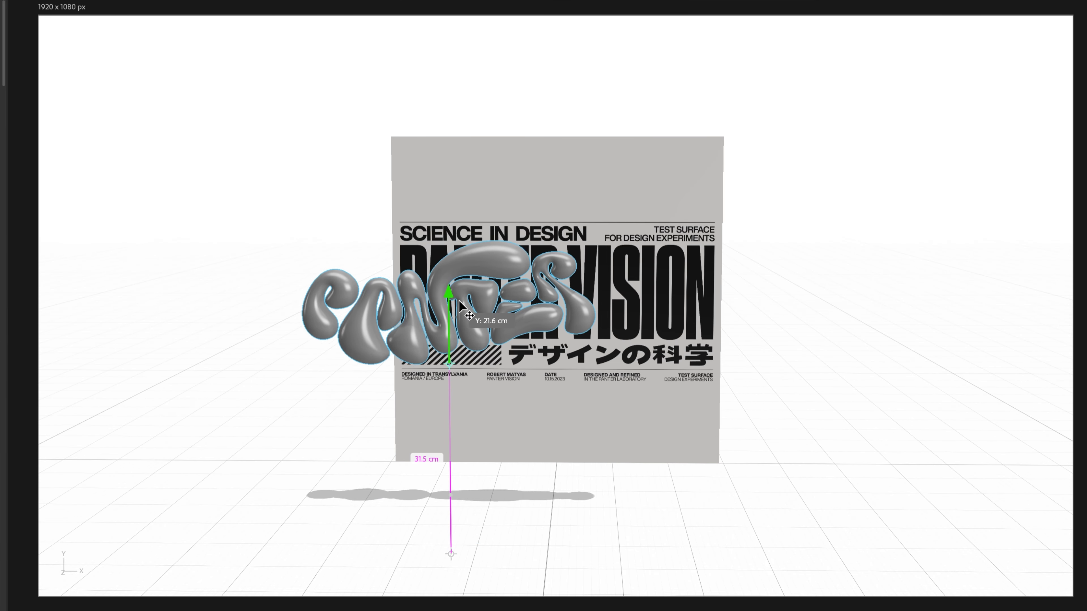
{"action": "right_click_drag", "start_coordinate": [459, 301], "coordinate": [765, 497]}
{"action": "left_click_drag", "start_coordinate": [629, 422], "coordinate": [532, 413]}
{"action": "right_click_drag", "start_coordinate": [533, 413], "coordinate": [599, 359]}
{"action": "key", "text": "Home"}
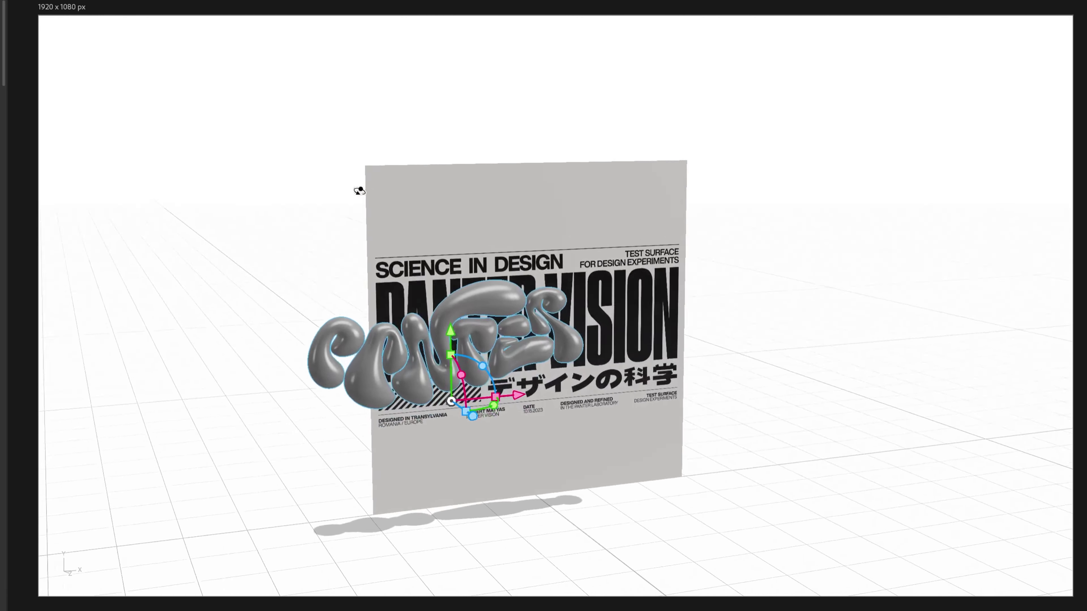
{"action": "left_click_drag", "start_coordinate": [561, 411], "coordinate": [657, 412]}
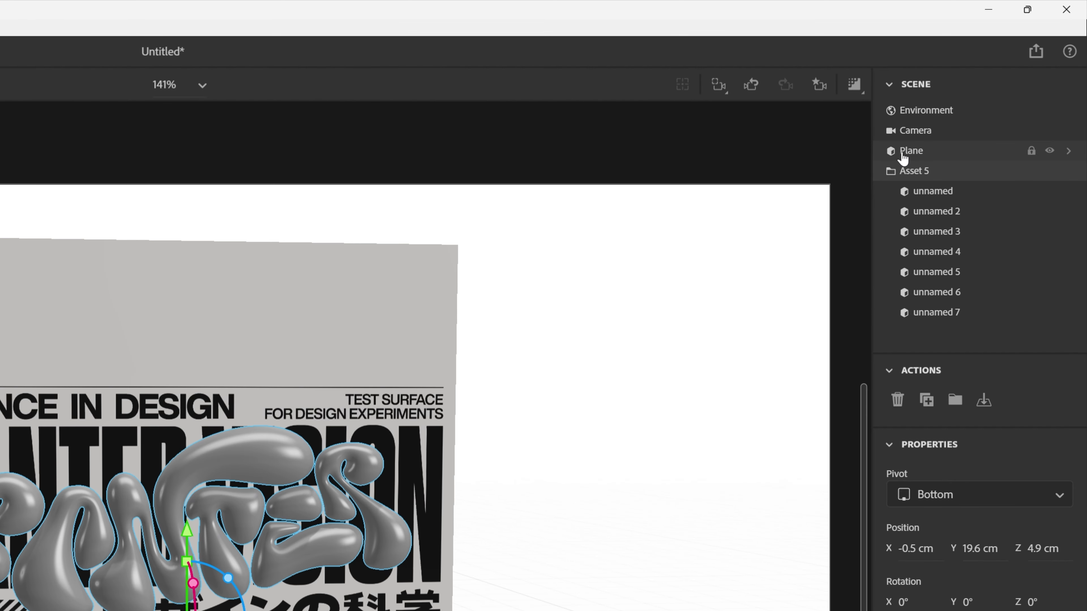
- Set the camera's X and Y rotation to 0° so it faces the plane straight on
{"action": "left_click", "coordinate": [910, 126]}
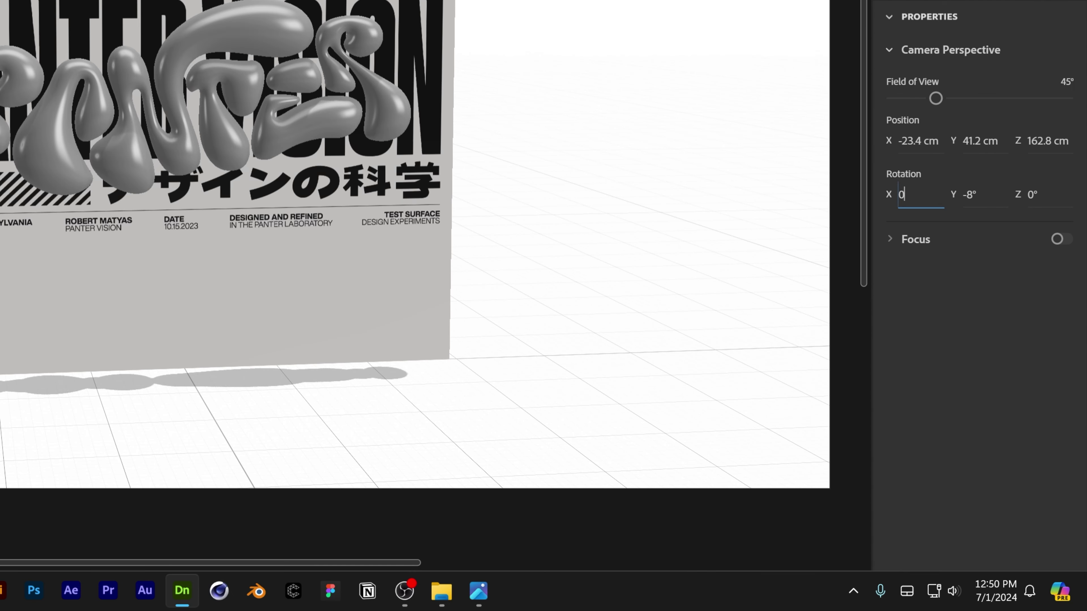
{"action": "type", "text": "0"}
{"action": "key", "text": "Tab"}
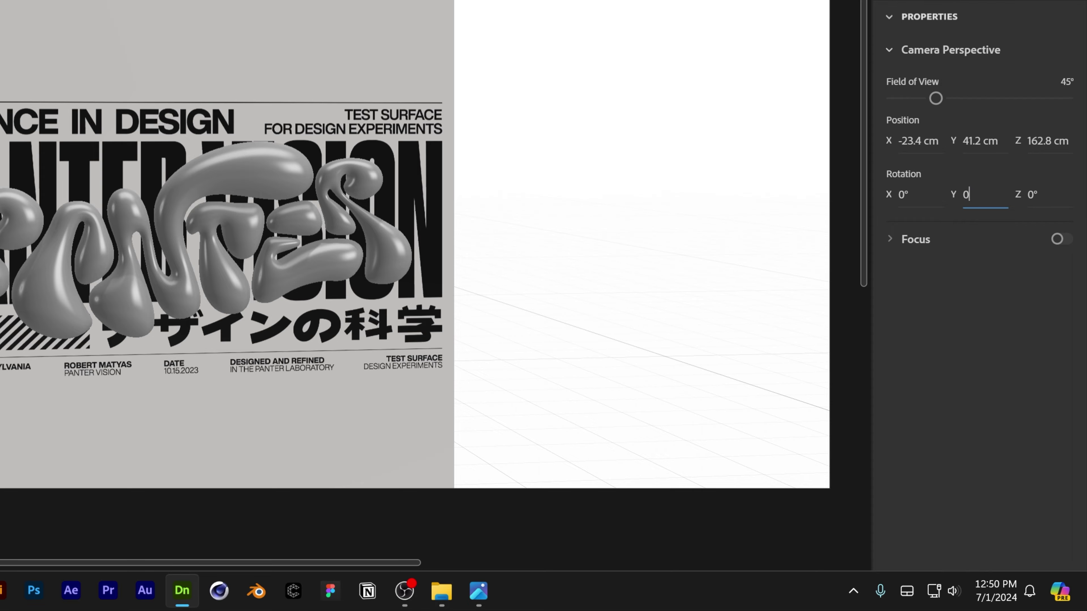
{"action": "type", "text": "0"}
{"action": "key", "text": "Return"}
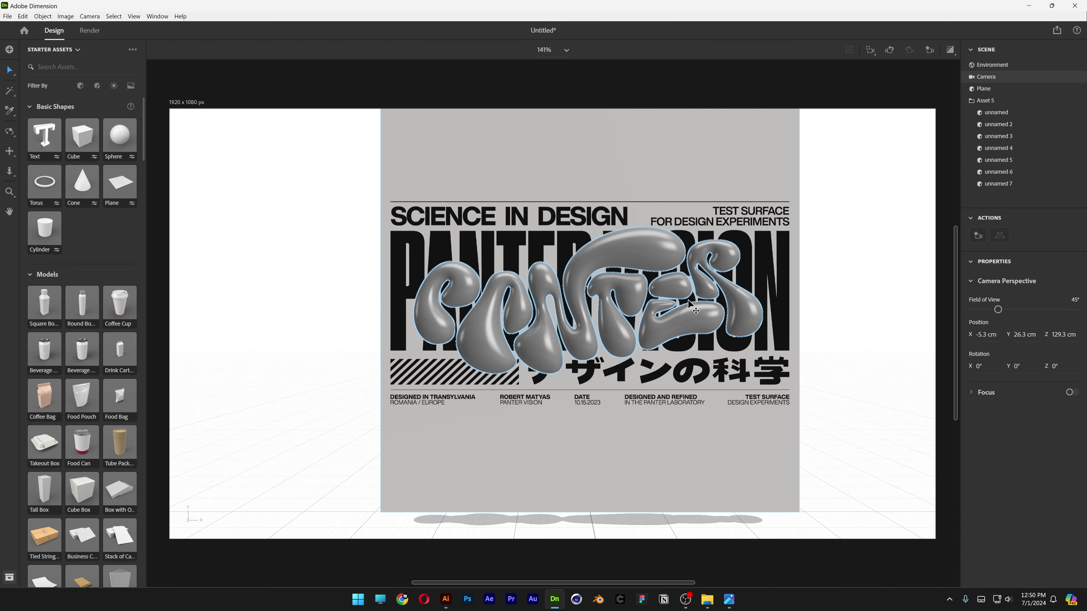
- Move the camera closer until the plane fills the canvas, and shift the lettering to about X -0.1, Y 18.8 cm
{"action": "scroll", "coordinate": [612, 319], "scroll_direction": "up", "scroll_amount": 5}
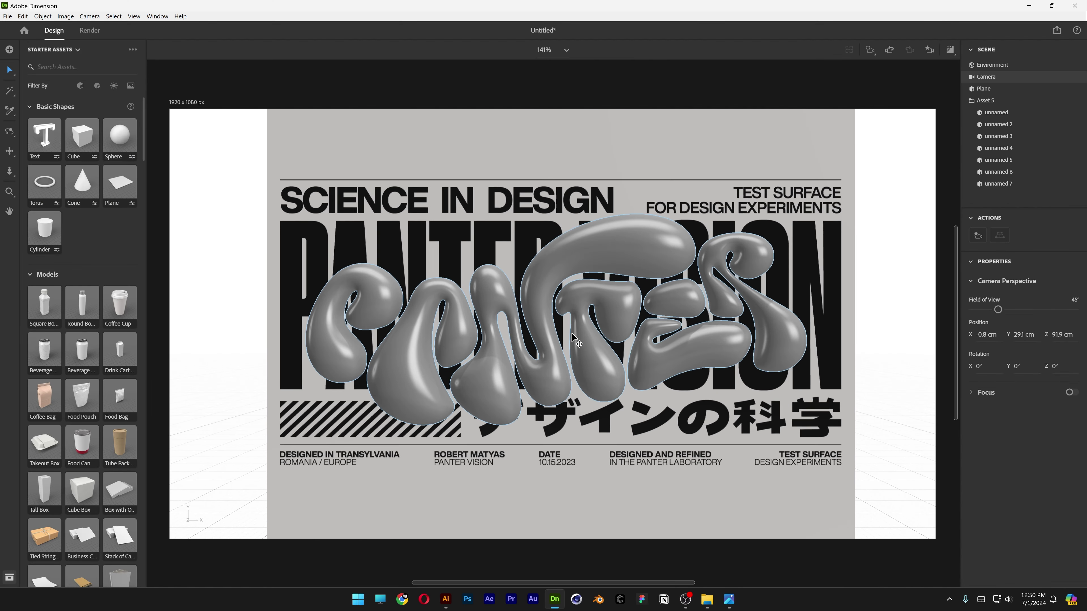
{"action": "scroll", "coordinate": [612, 319], "scroll_direction": "up", "scroll_amount": 1}
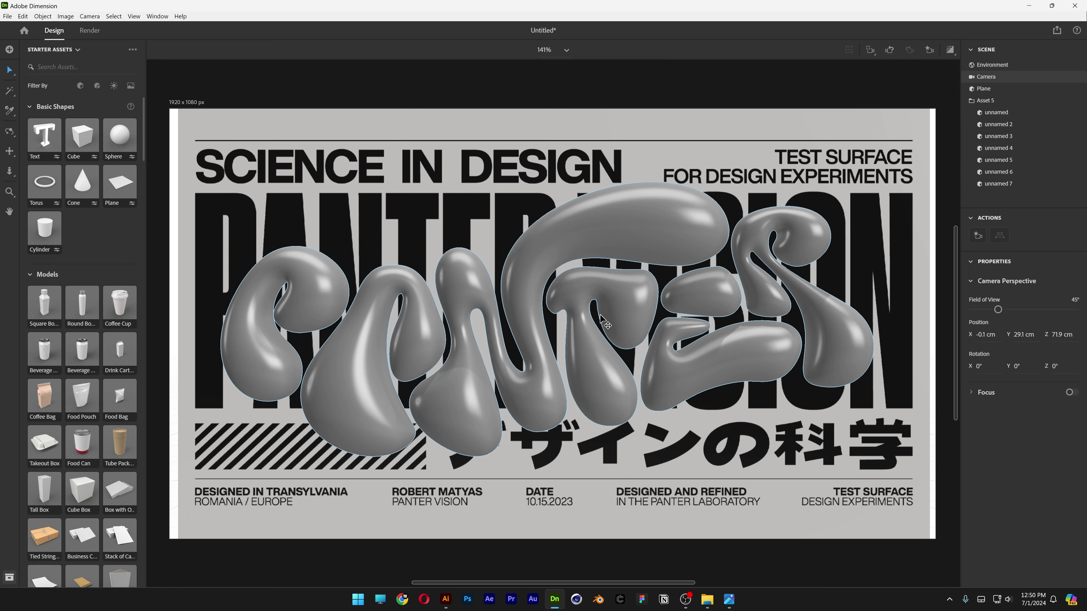
{"action": "scroll", "coordinate": [599, 315], "scroll_direction": "down", "scroll_amount": 1}
{"action": "left_click", "coordinate": [553, 424]}
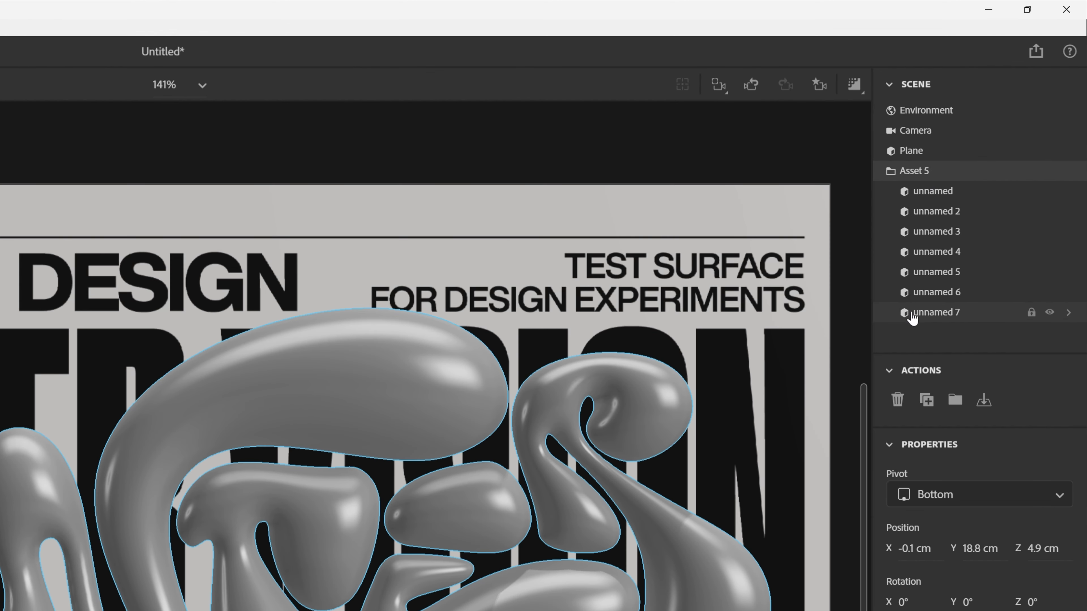
- Change the base color of the unnamed 7 letter's material to a bright pink
{"action": "left_click", "coordinate": [930, 318]}
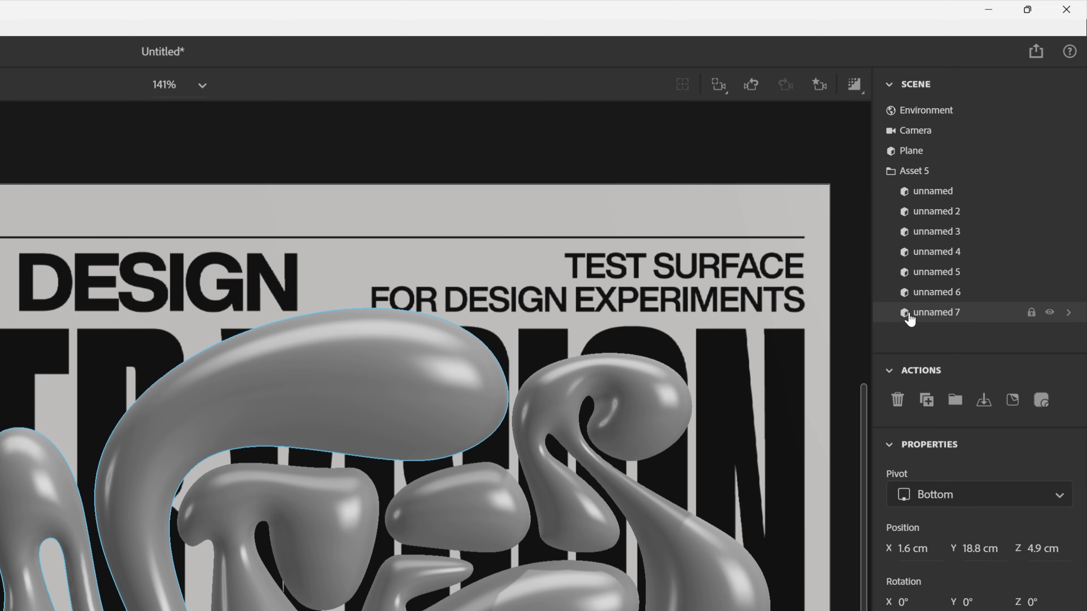
{"action": "double_click", "coordinate": [907, 318]}
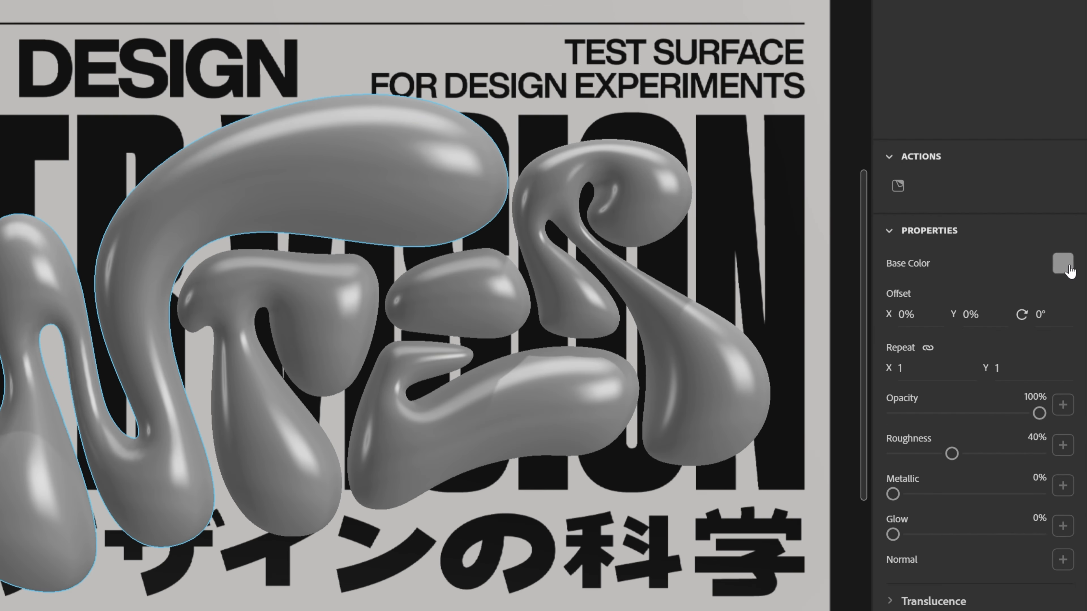
{"action": "left_click", "coordinate": [1063, 479]}
{"action": "left_click", "coordinate": [1014, 350]}
{"action": "left_click_drag", "start_coordinate": [995, 163], "coordinate": [994, 148]}
{"action": "key", "text": "Return"}
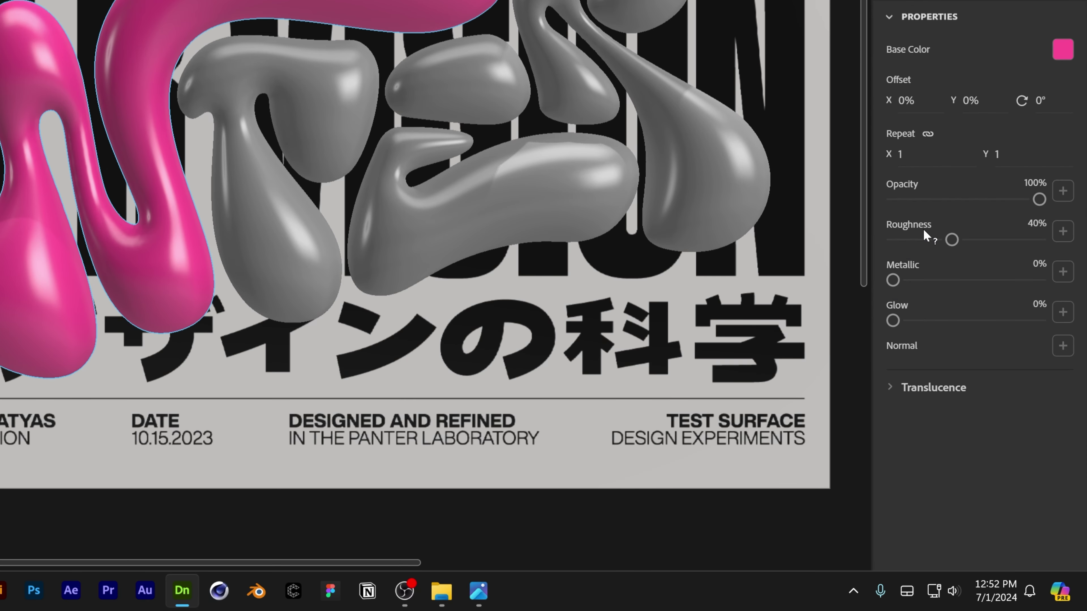
- Set the pink material's roughness to 25% and its metallic value to 35%, then return to the scene list
{"action": "left_click", "coordinate": [1036, 223]}
{"action": "type", "text": "25"}
{"action": "key", "text": "Tab"}
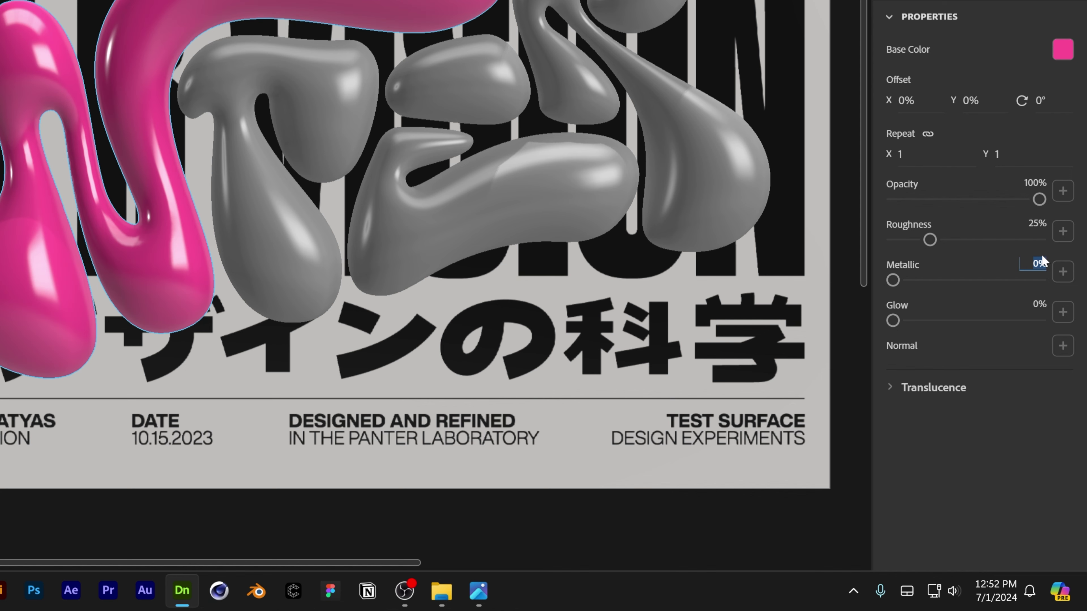
{"action": "type", "text": "50"}
{"action": "key", "text": "Tab"}
{"action": "left_click", "coordinate": [892, 114]}
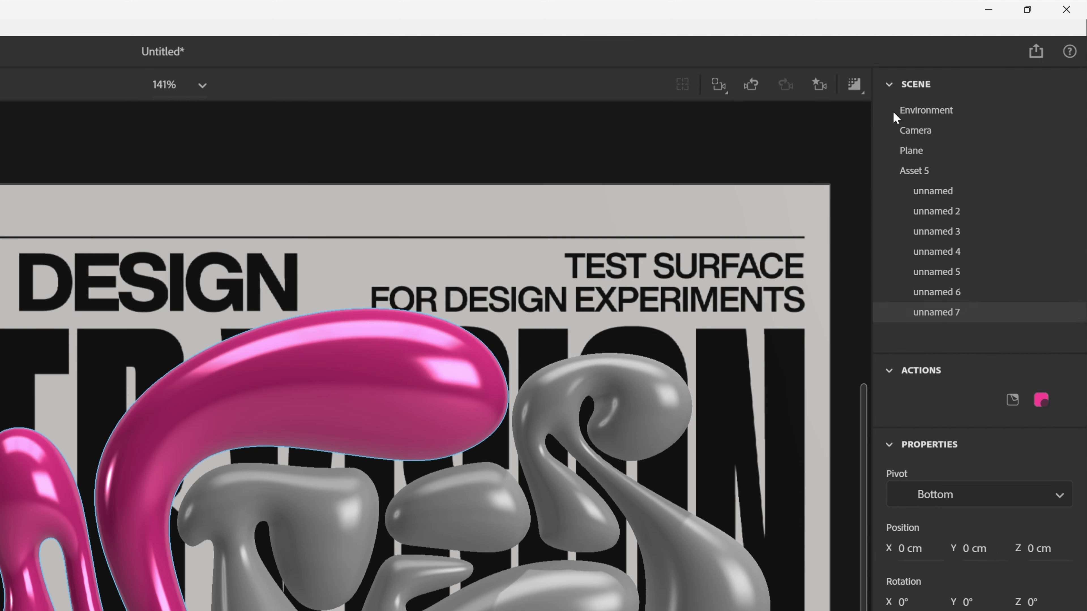
- Copy the pink material from the finished letter onto all the remaining grey letter objects with the Sampler tool
{"action": "left_click", "coordinate": [951, 299]}
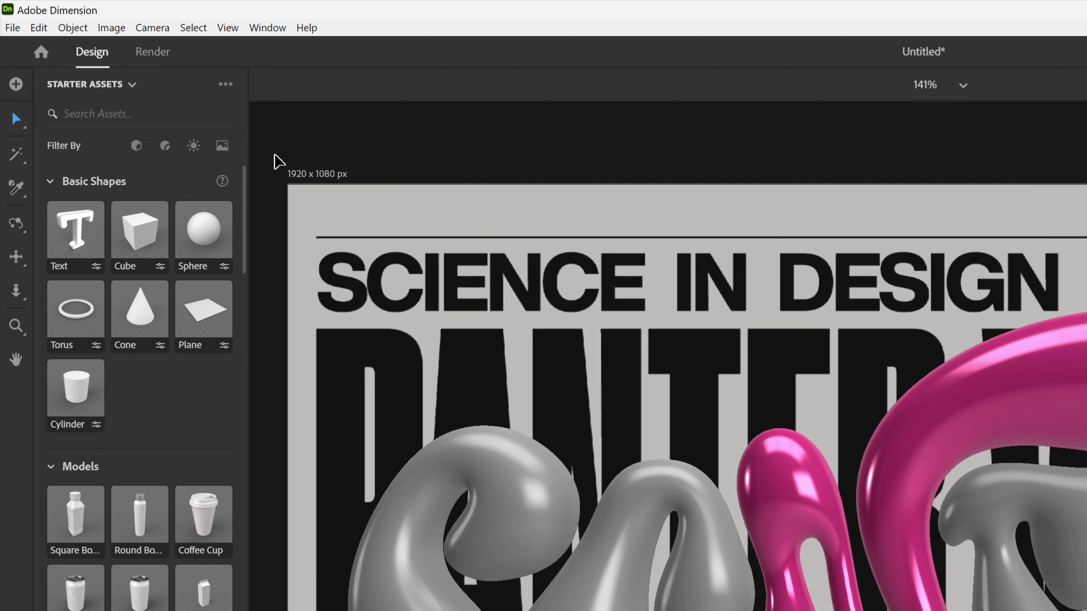
{"action": "left_click", "coordinate": [16, 196]}
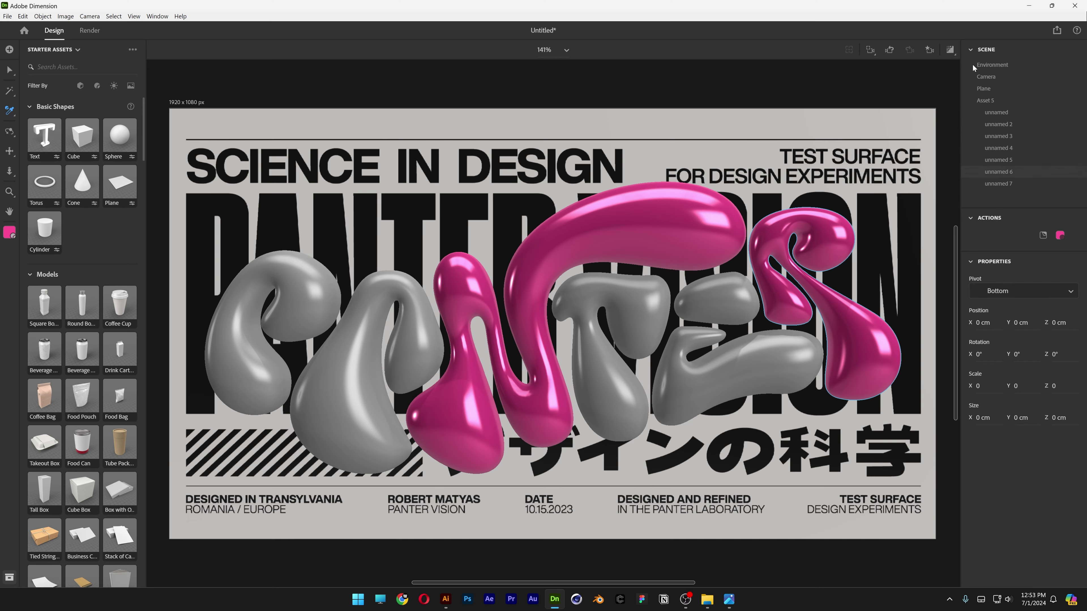
{"action": "left_click", "coordinate": [997, 161]}
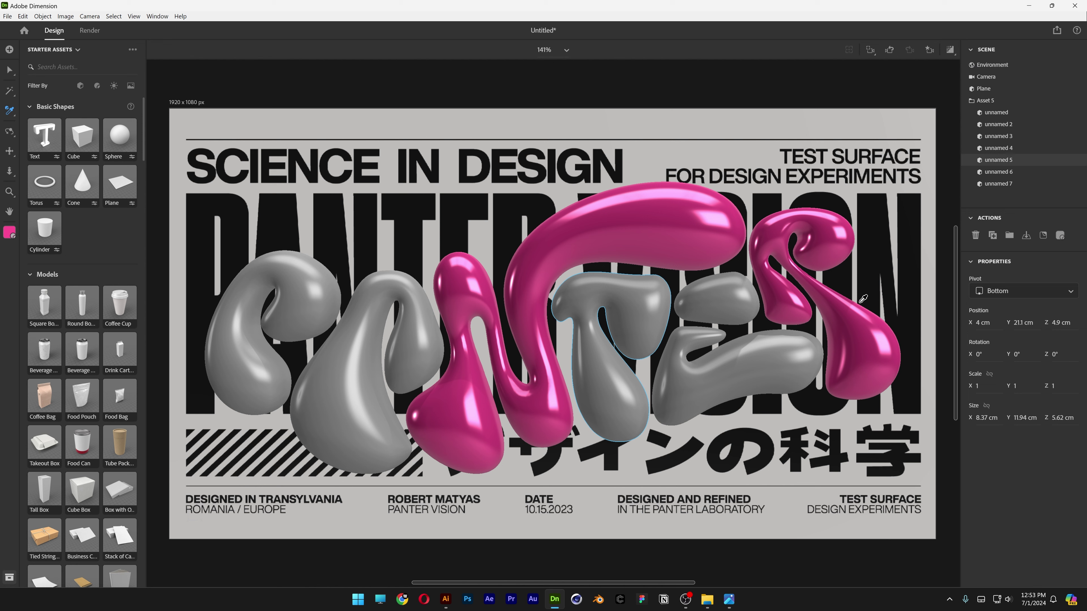
{"action": "left_click", "coordinate": [861, 317]}
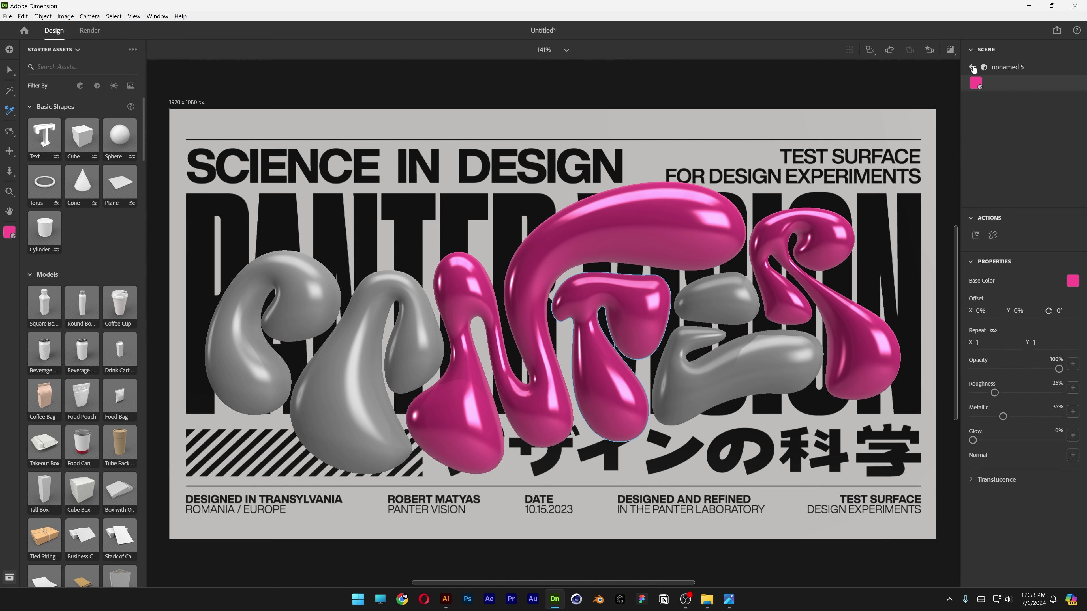
{"action": "left_click", "coordinate": [972, 67]}
{"action": "left_click", "coordinate": [998, 147]}
{"action": "left_click", "coordinate": [569, 238]}
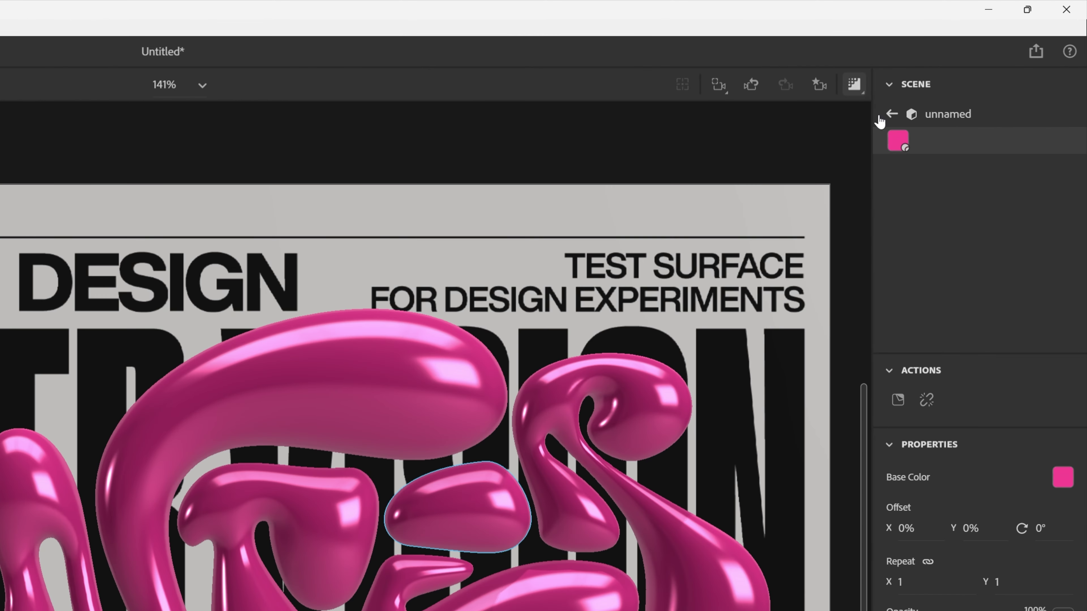
{"action": "left_click", "coordinate": [951, 166]}
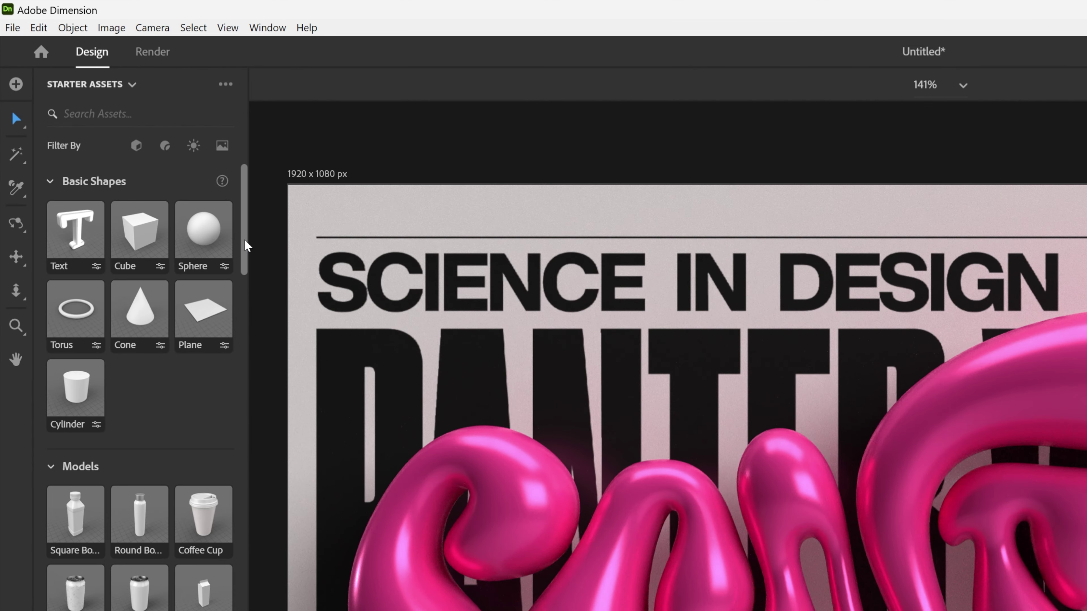
- Apply the Studio Key and Fill environment light from the starter assets to the scene
{"action": "scroll", "coordinate": [136, 281], "scroll_direction": "down", "scroll_amount": 15}
{"action": "scroll", "coordinate": [231, 478], "scroll_direction": "down", "scroll_amount": 20}
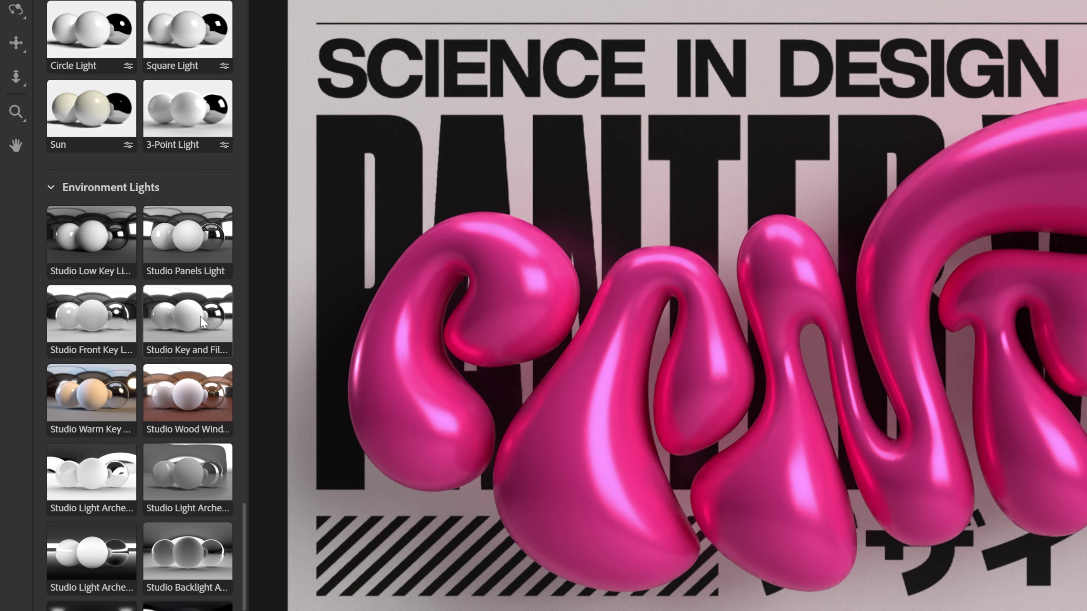
{"action": "left_click", "coordinate": [198, 325]}
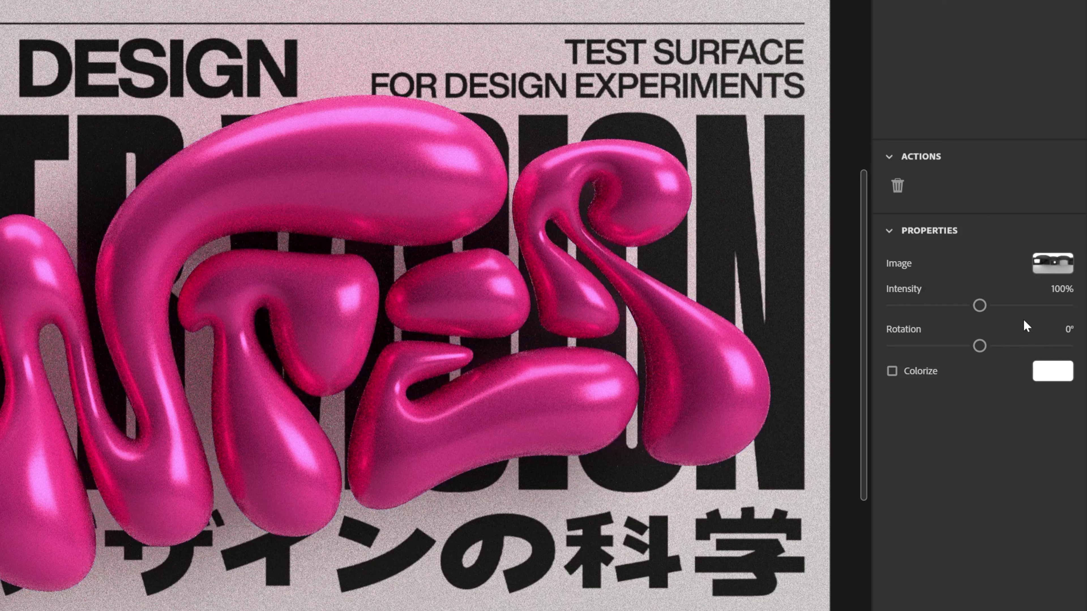
- Set the environment light's intensity to 136% and its rotation to -110°
{"action": "left_click", "coordinate": [1058, 290]}
{"action": "type", "text": "136"}
{"action": "key", "text": "Tab"}
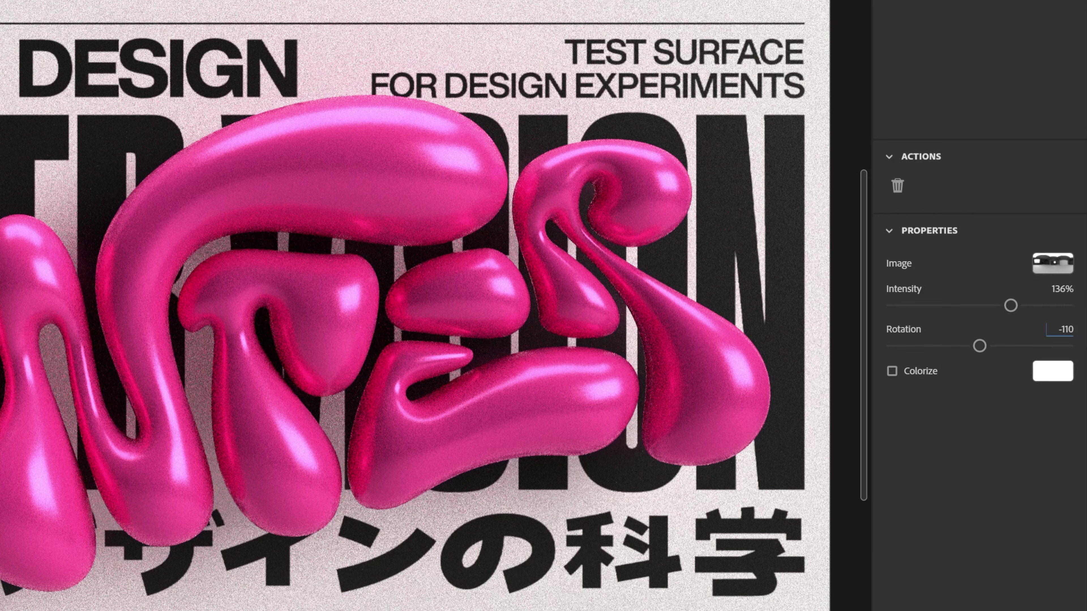
{"action": "type", "text": "-110"}
{"action": "key", "text": "Return"}
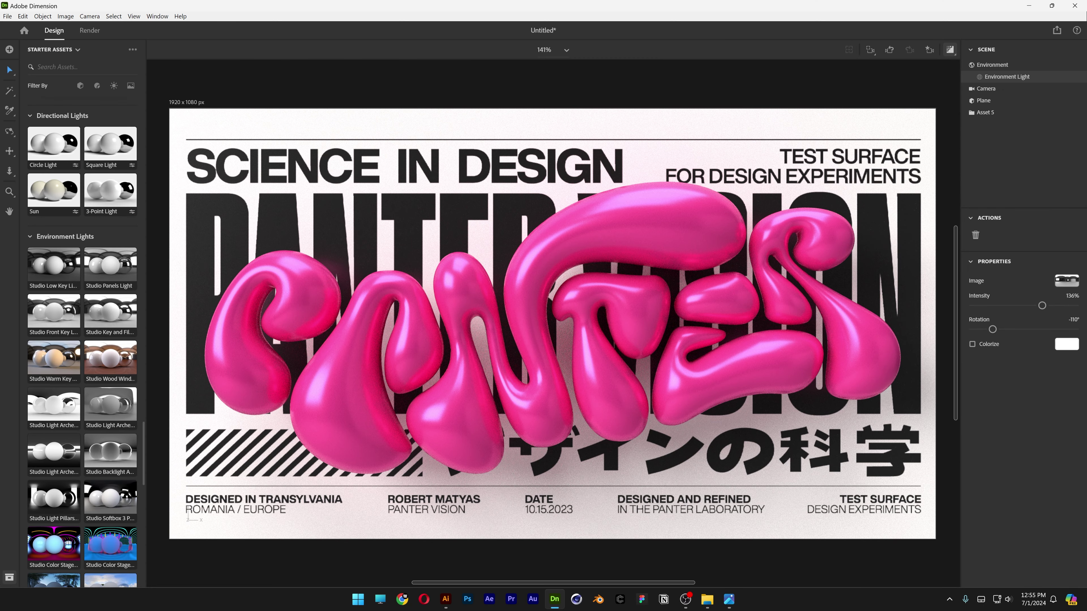